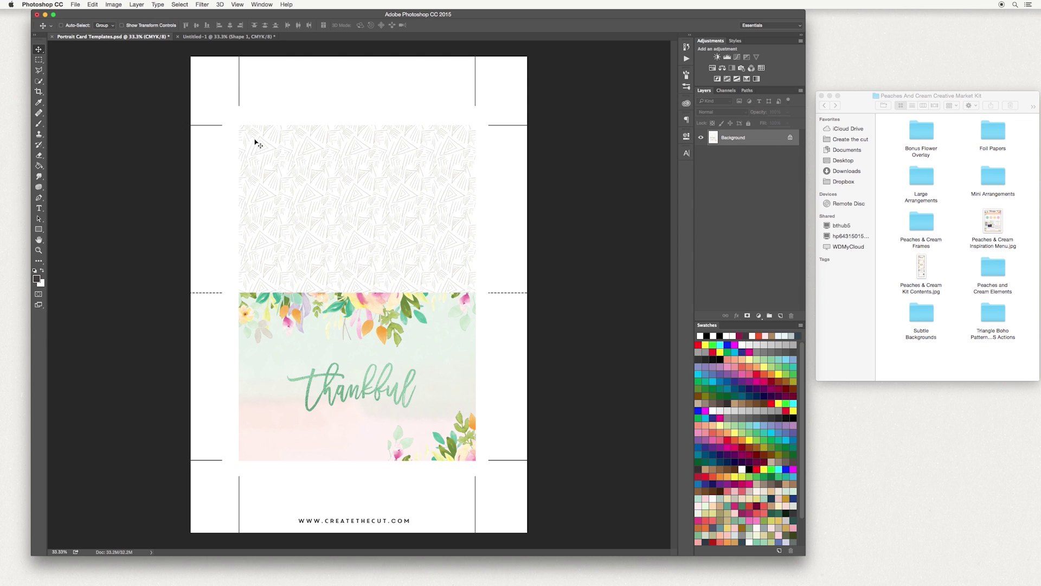
- Show the Untitled-1 card template and toggle Front and Back visibility to identify each panel
left_click(241, 38)
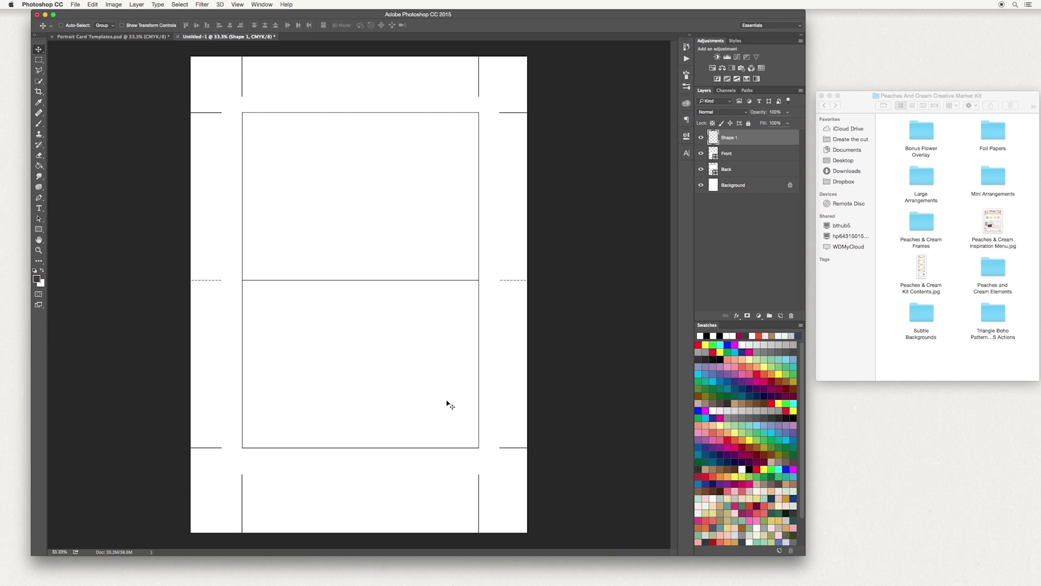
left_click(700, 154)
left_click(701, 153)
left_click(701, 170)
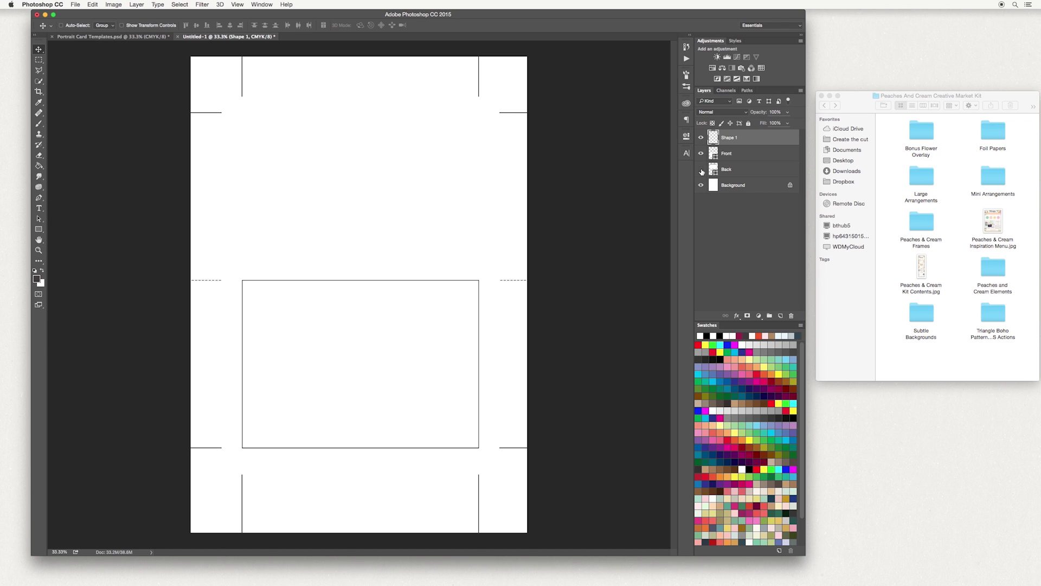
left_click(701, 170)
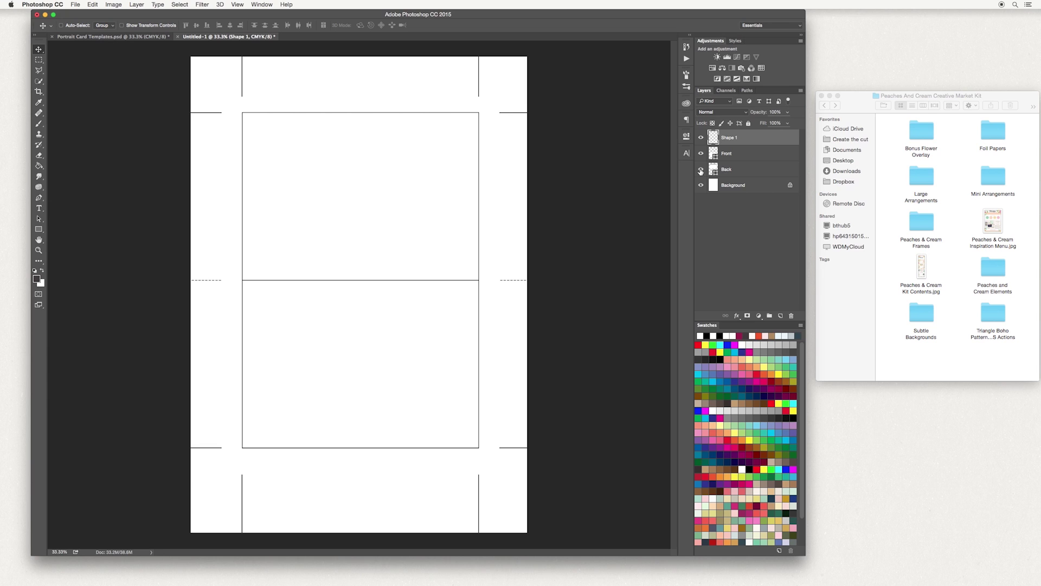
- Hide the Shape 1 crop marks and make Front the active layer
left_click(701, 138)
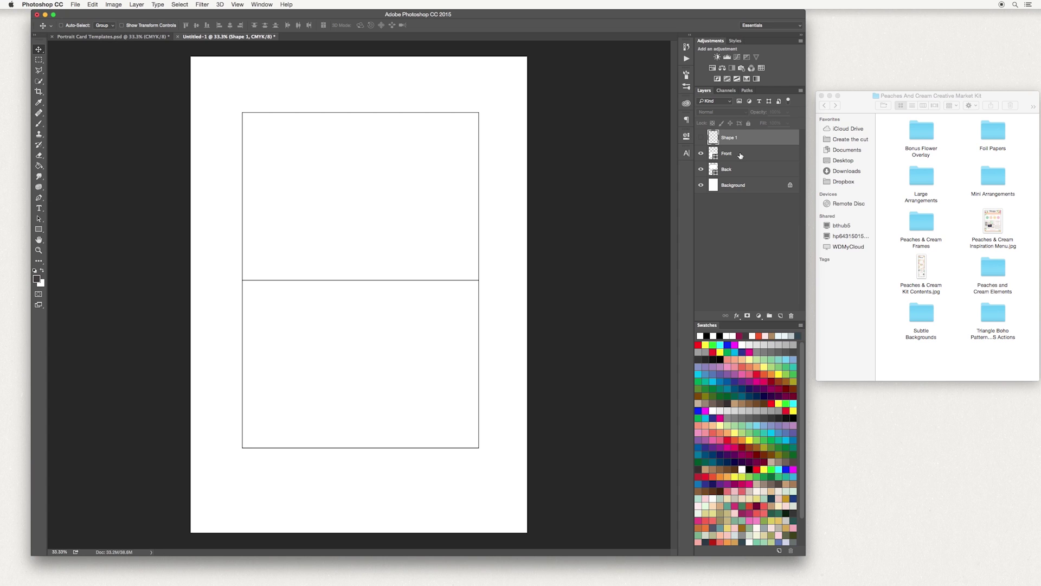
left_click(700, 154)
left_click(701, 154)
left_click(743, 156)
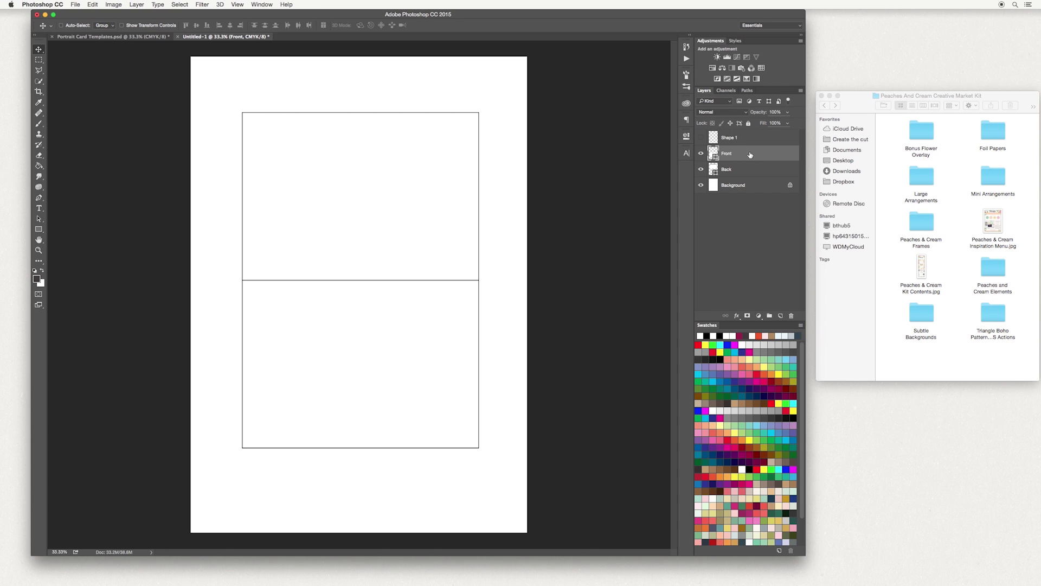
- Select Sweet Pink and Mint 8 x 8.jpg in Finder's Subtle Backgrounds > Sweet Pink and Mint folder
left_click_drag(854, 104, 839, 104)
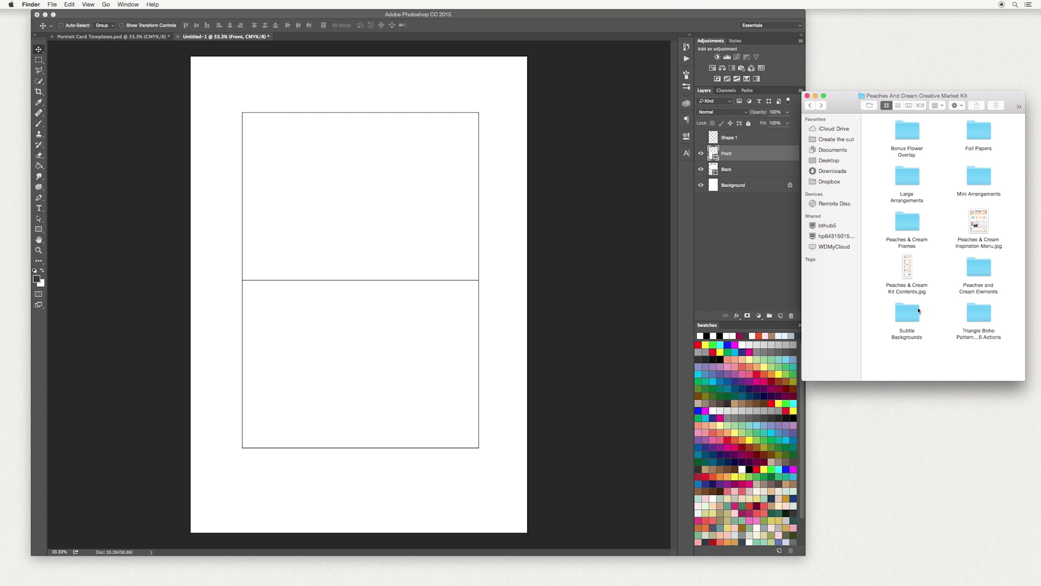
double_click(910, 308)
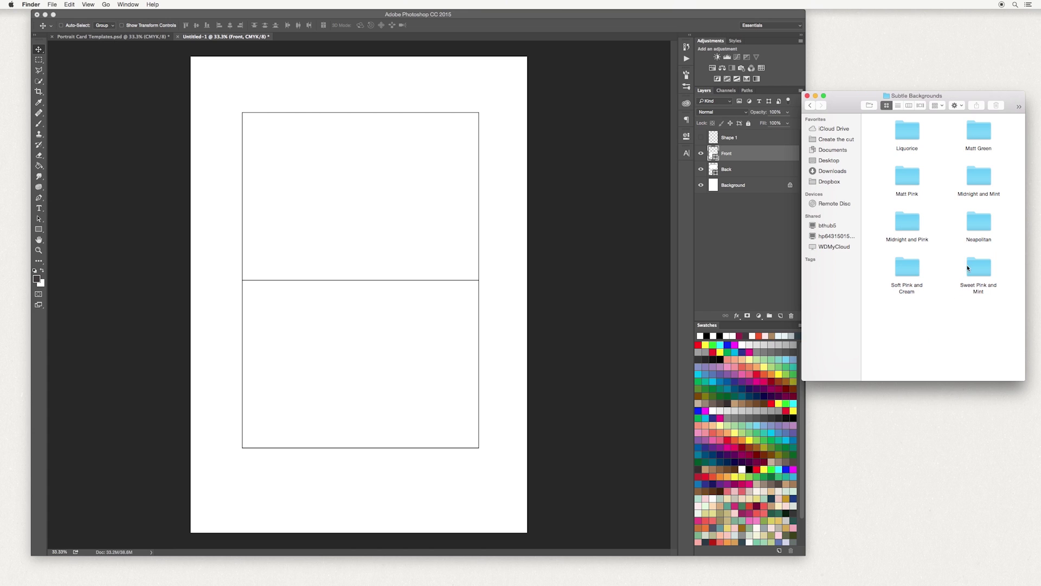
double_click(976, 266)
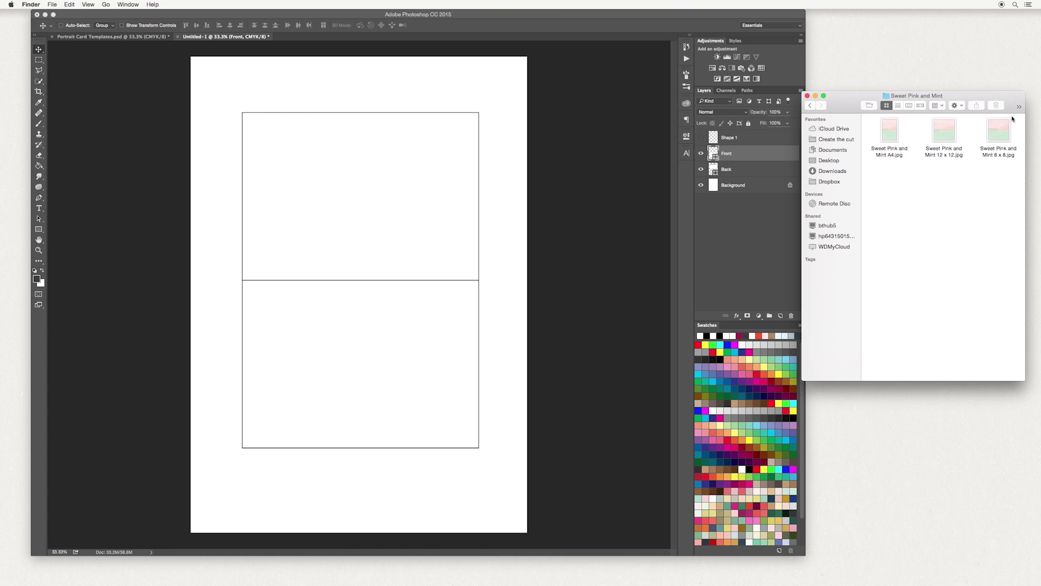
left_click(1001, 128)
- Place Sweet Pink and Mint 8 x 8 on the card, rotated 180° with mint on top, then shift it down
left_click_drag(1001, 129, 388, 211)
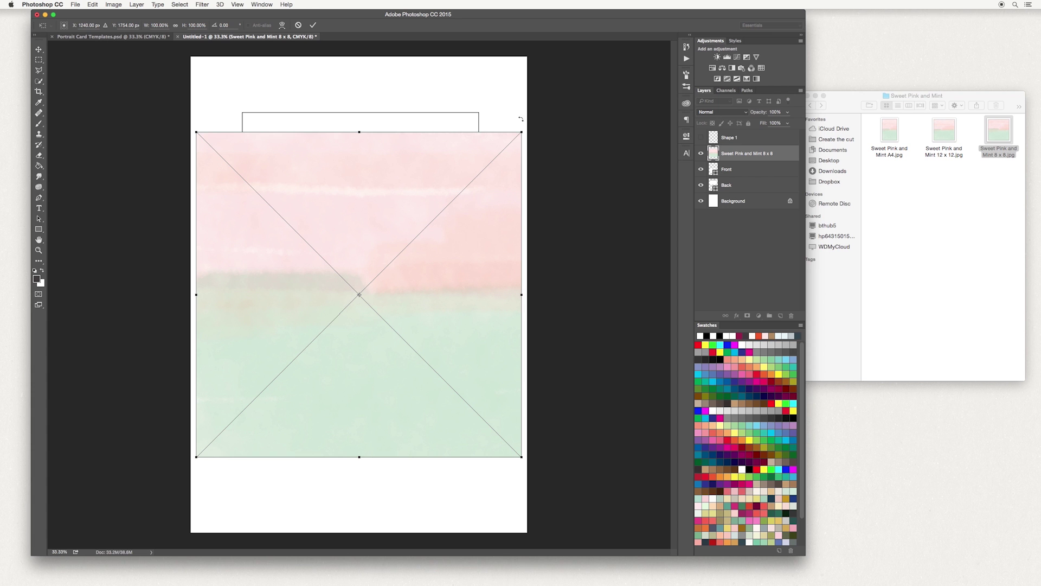
left_click_drag(522, 122, 286, 382)
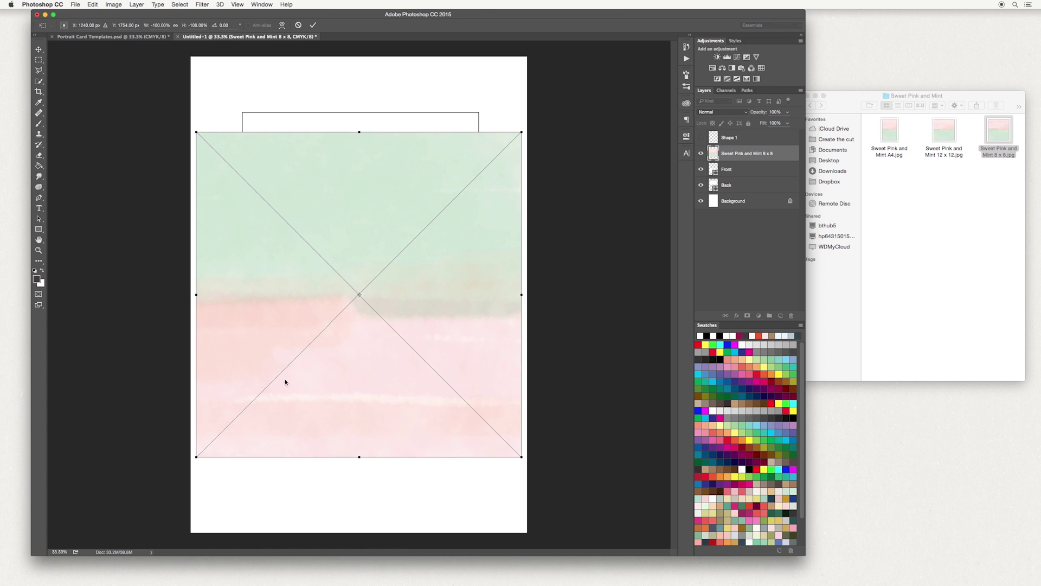
double_click(335, 169)
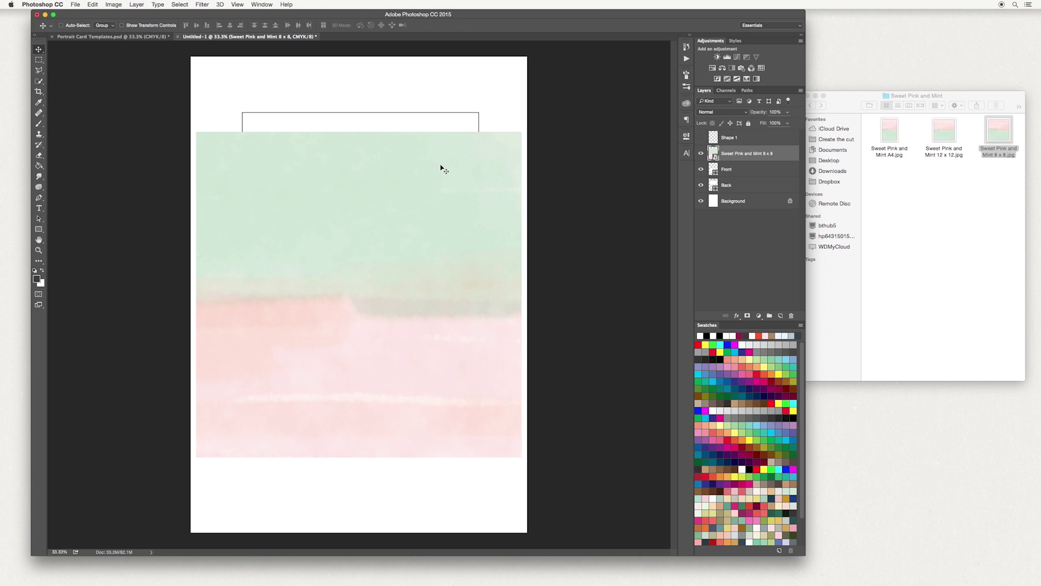
left_click_drag(412, 173, 408, 212)
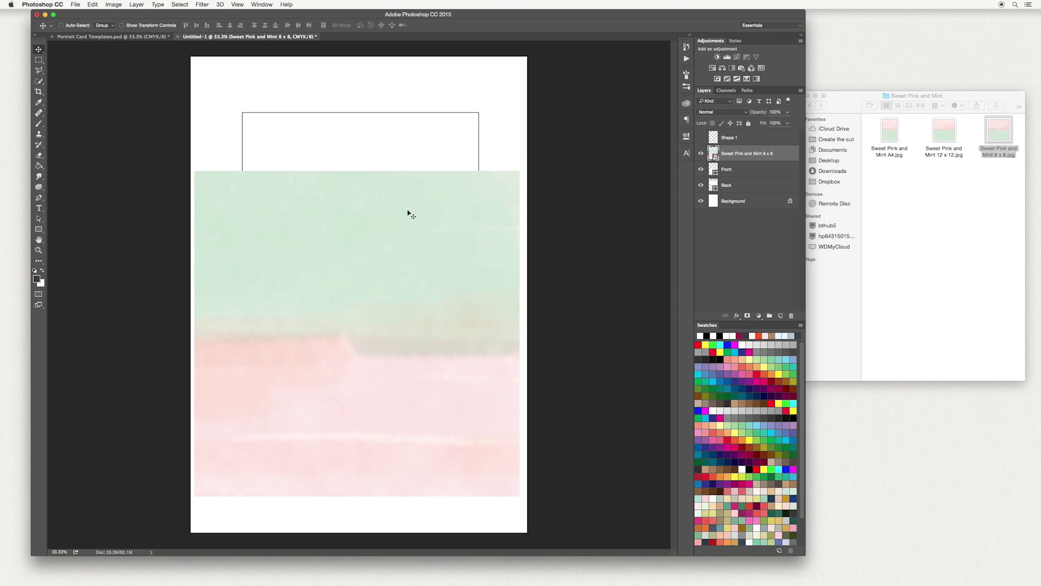
- Clip the Sweet Pink and Mint background to the Front panel and nudge it down
right_click(744, 161)
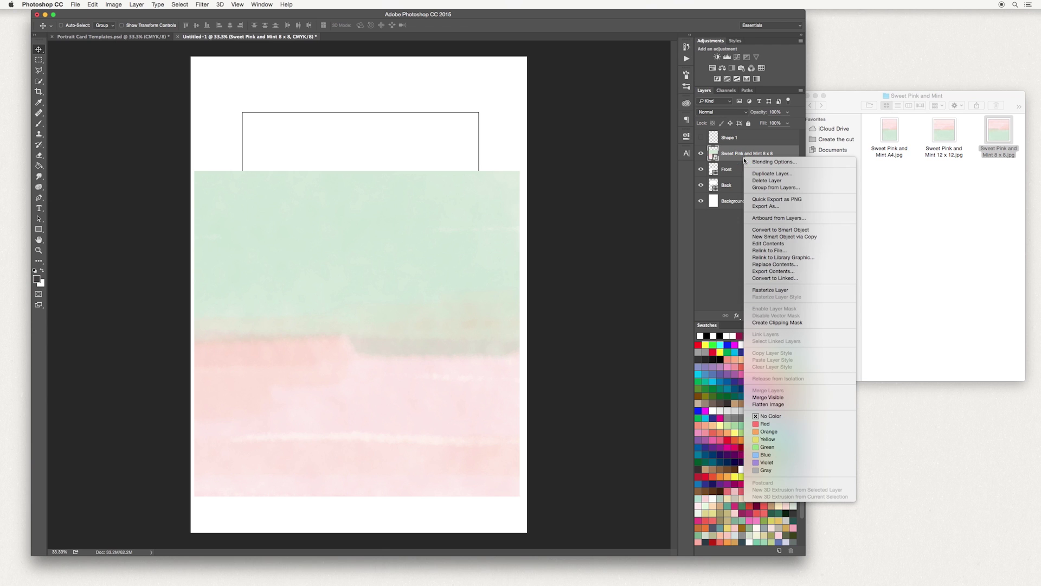
left_click(806, 323)
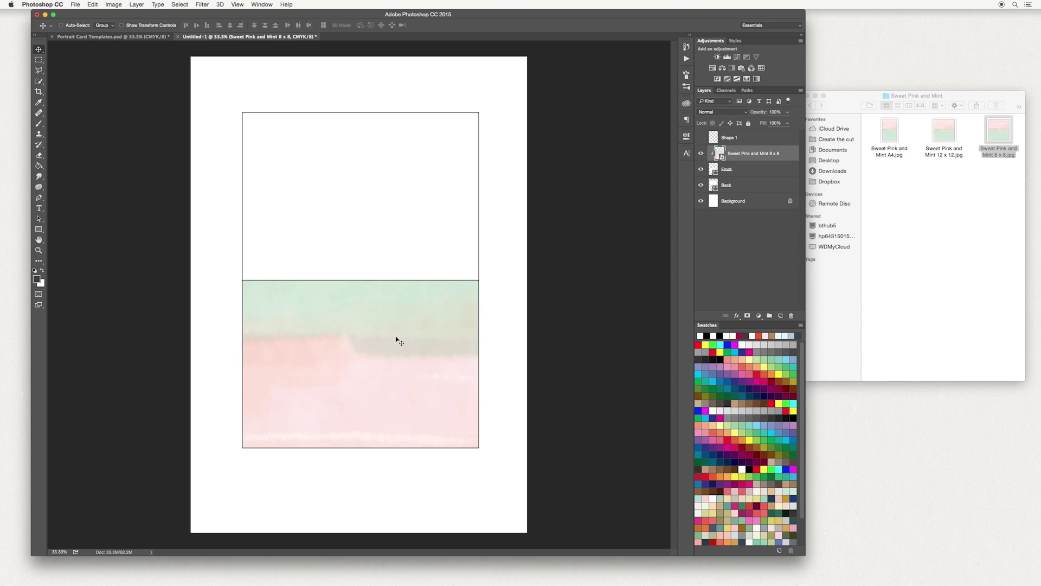
left_click_drag(396, 340, 396, 362)
left_click_drag(365, 325, 365, 332)
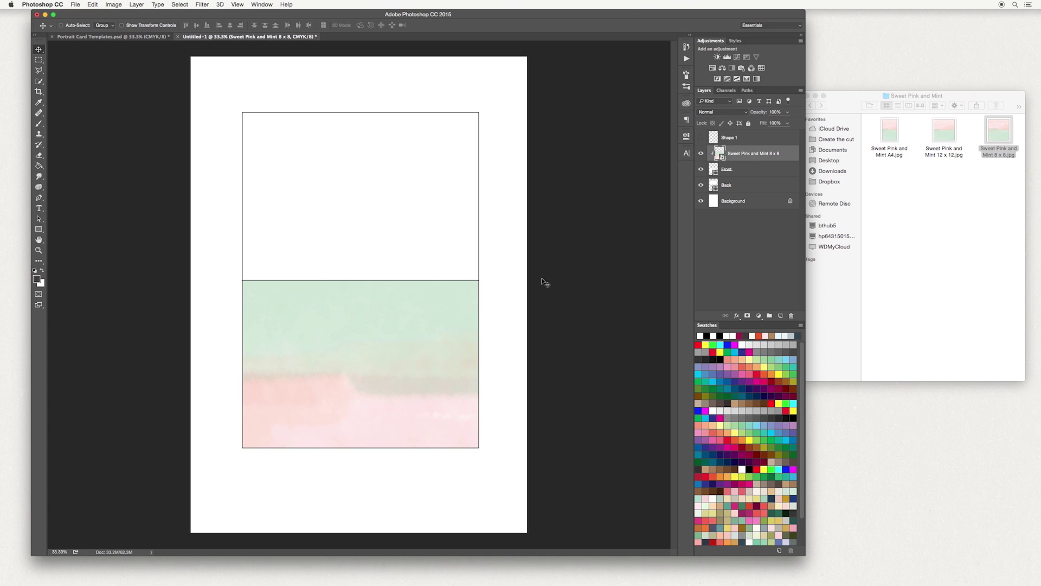
- Fade the background layer to about 46% opacity
left_click(787, 115)
left_click_drag(789, 122, 767, 124)
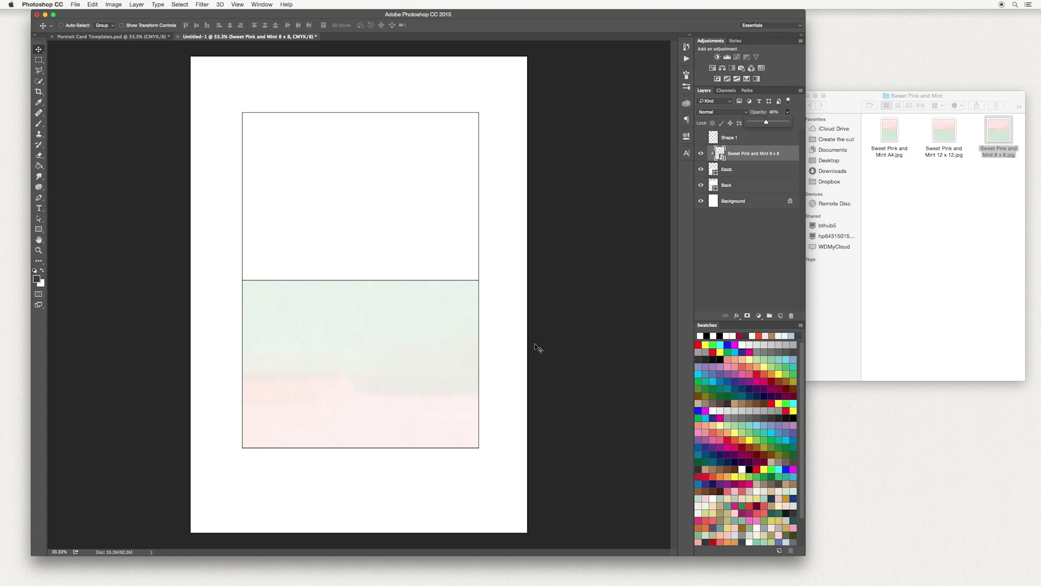
left_click(498, 312)
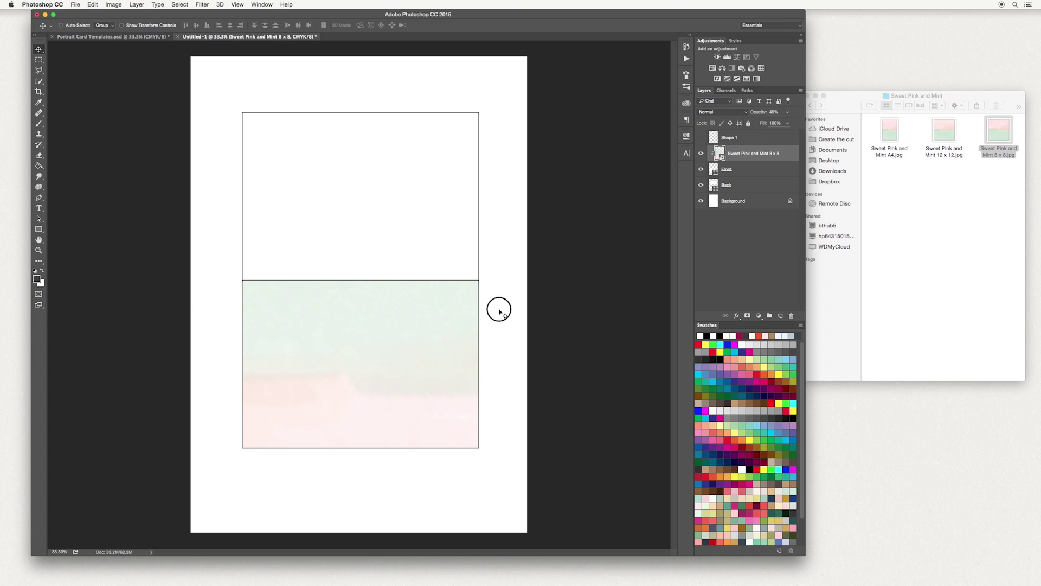
- Go back to the kit folder, open Large Arrangements and drag the Peaches and Cream Floral Drop onto the card
left_click(934, 228)
left_click(810, 107)
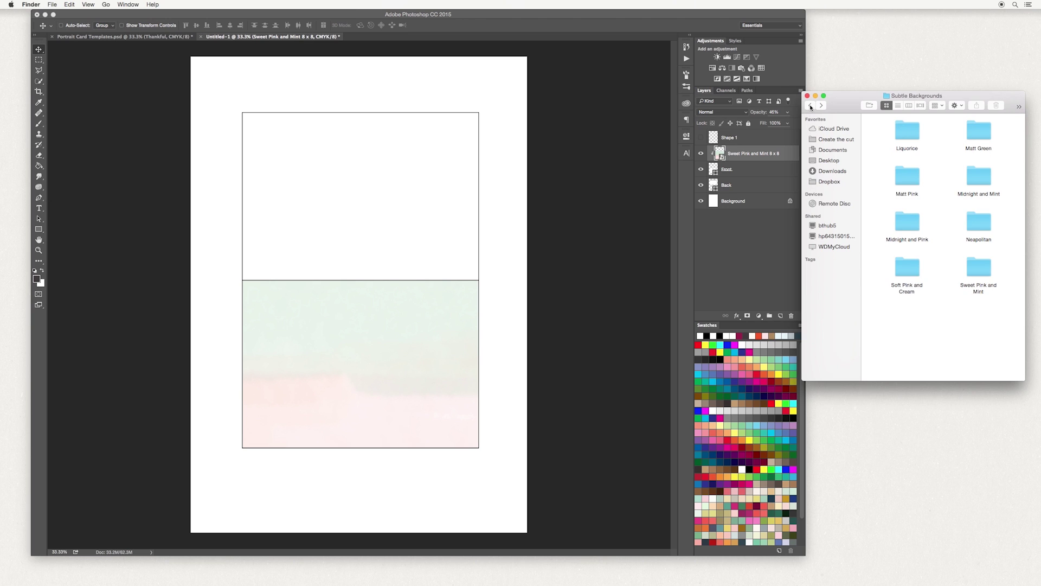
left_click(811, 107)
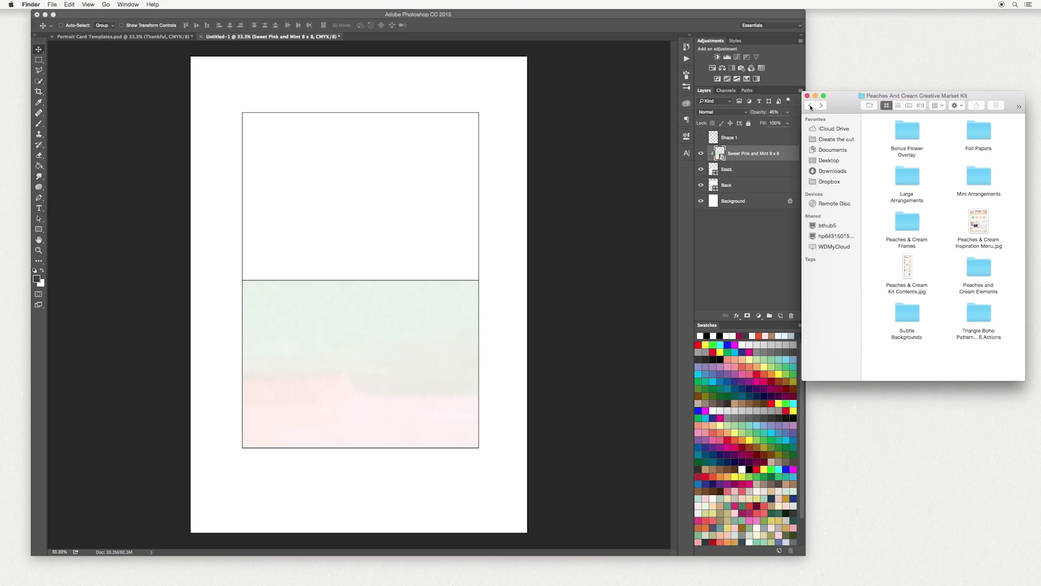
double_click(907, 177)
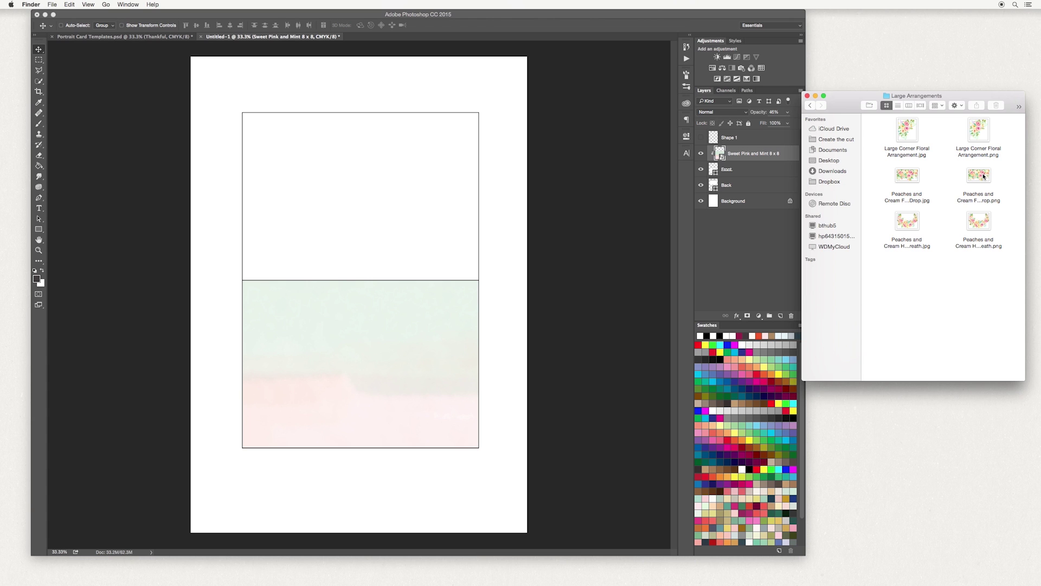
left_click_drag(983, 177, 352, 254)
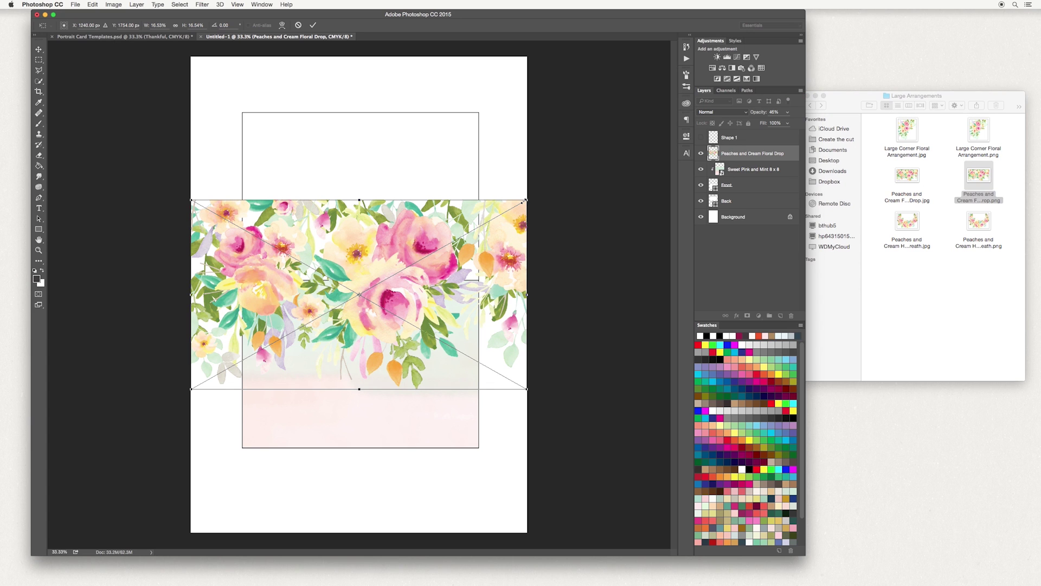
- Shrink the Floral Drop to fit, clip it to the Front panel, and nudge it down
left_click_drag(526, 200, 443, 233)
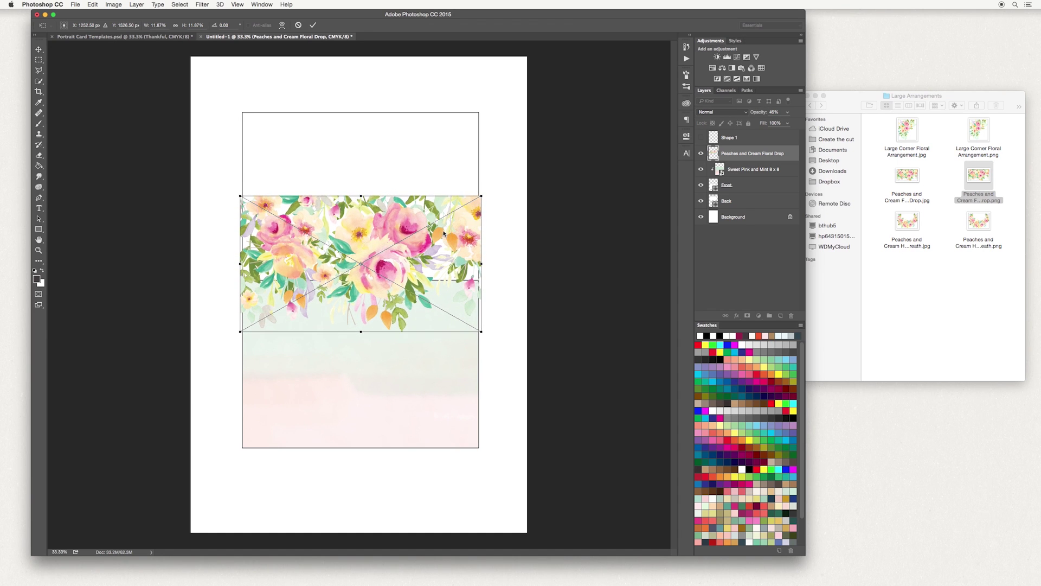
left_click(313, 26)
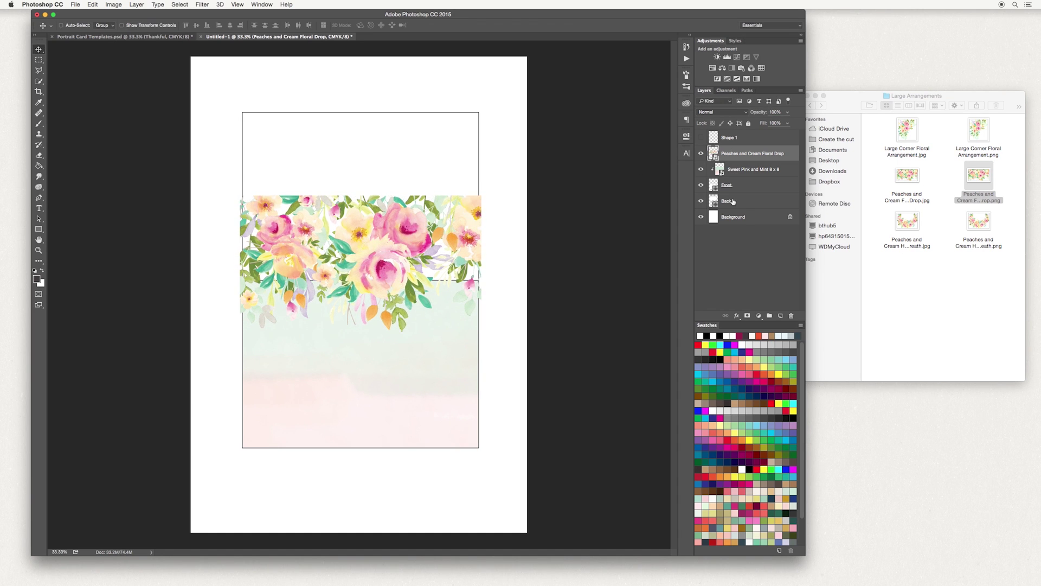
right_click(747, 155)
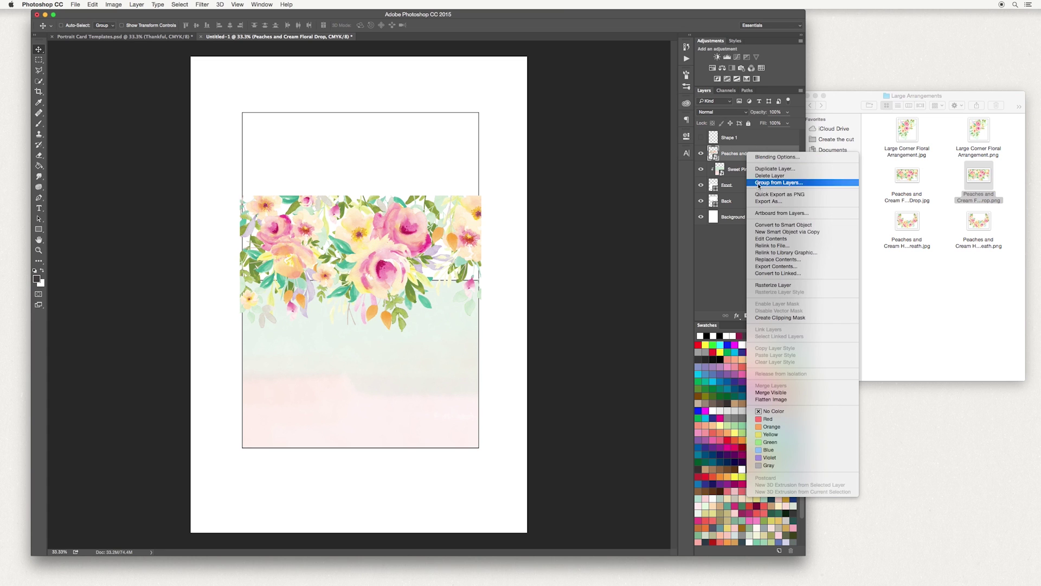
left_click(784, 317)
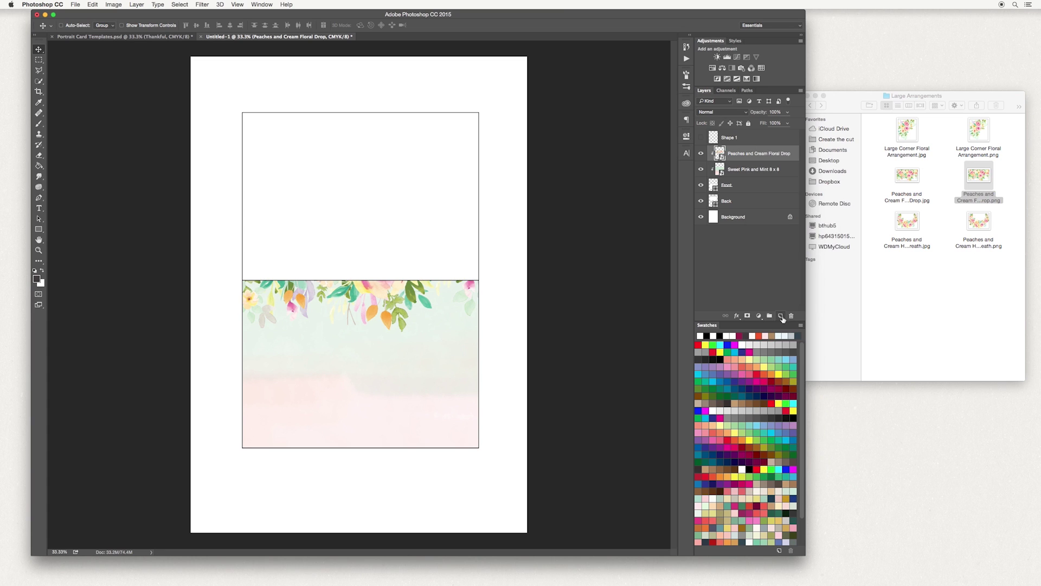
left_click_drag(416, 317, 419, 320)
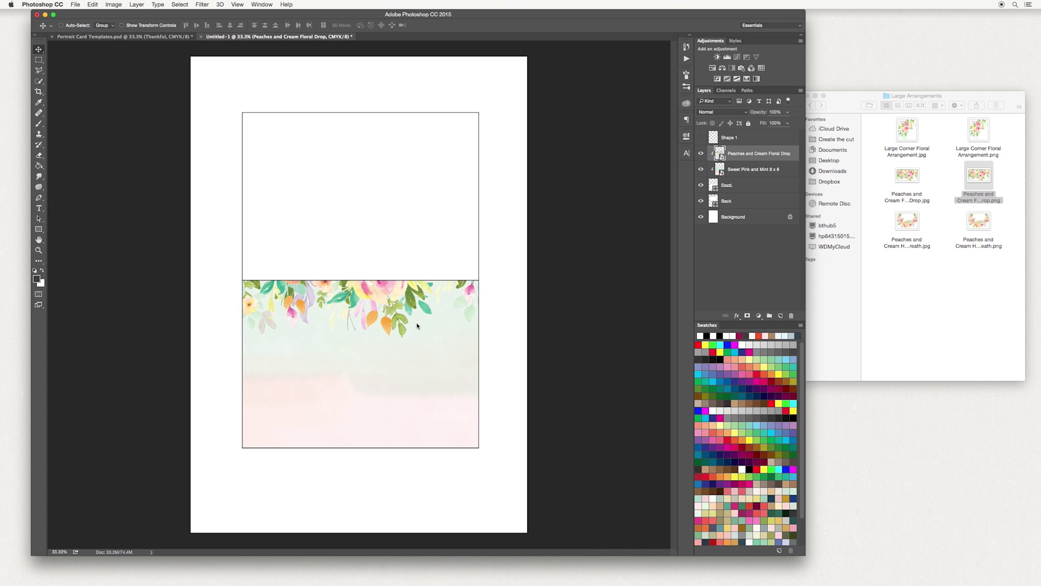
- Place a second Floral Drop, flipped vertically and scaled into the card's bottom-right corner
left_click_drag(978, 176, 302, 380)
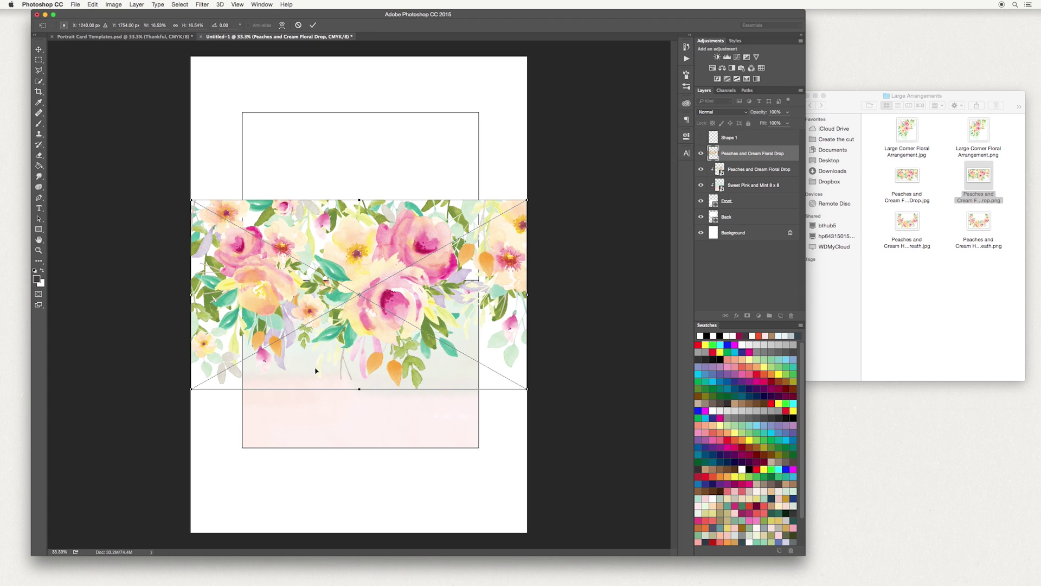
right_click(364, 244)
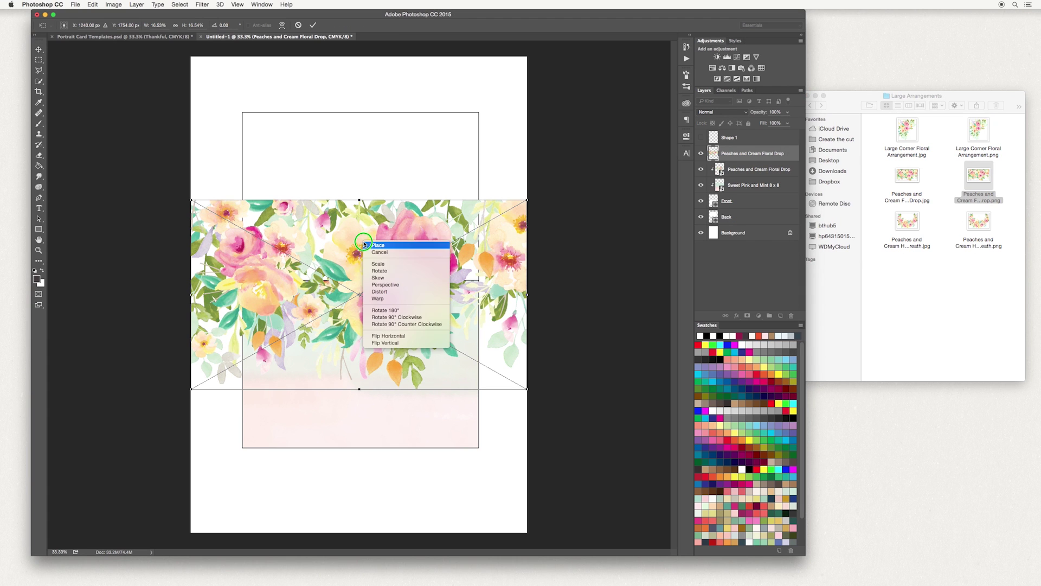
left_click(408, 343)
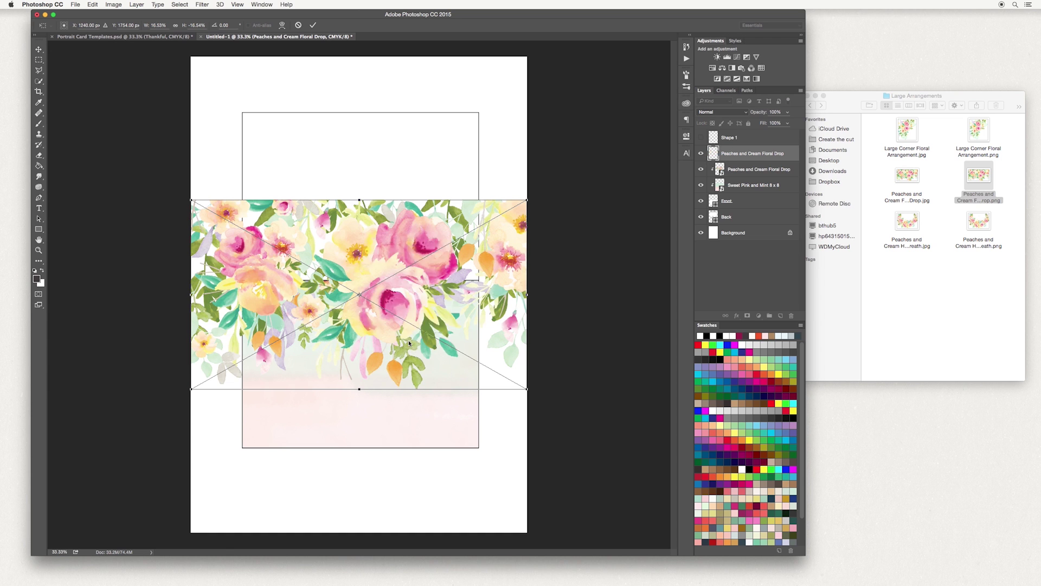
left_click_drag(390, 296, 401, 368)
left_click_drag(191, 273, 380, 392)
left_click_drag(458, 396, 454, 417)
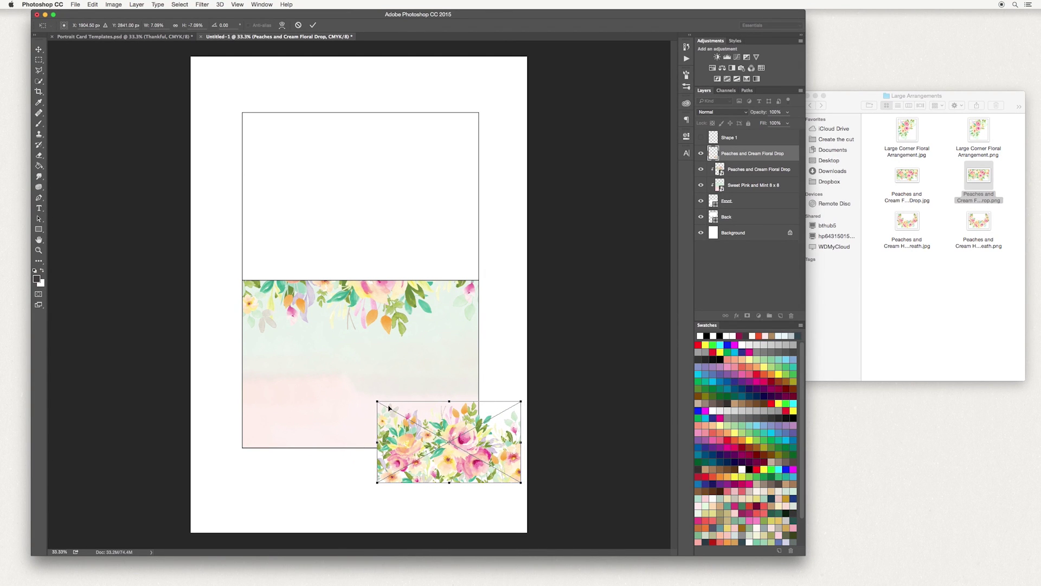
left_click_drag(380, 398, 313, 365)
left_click_drag(411, 376, 471, 415)
left_click(313, 25)
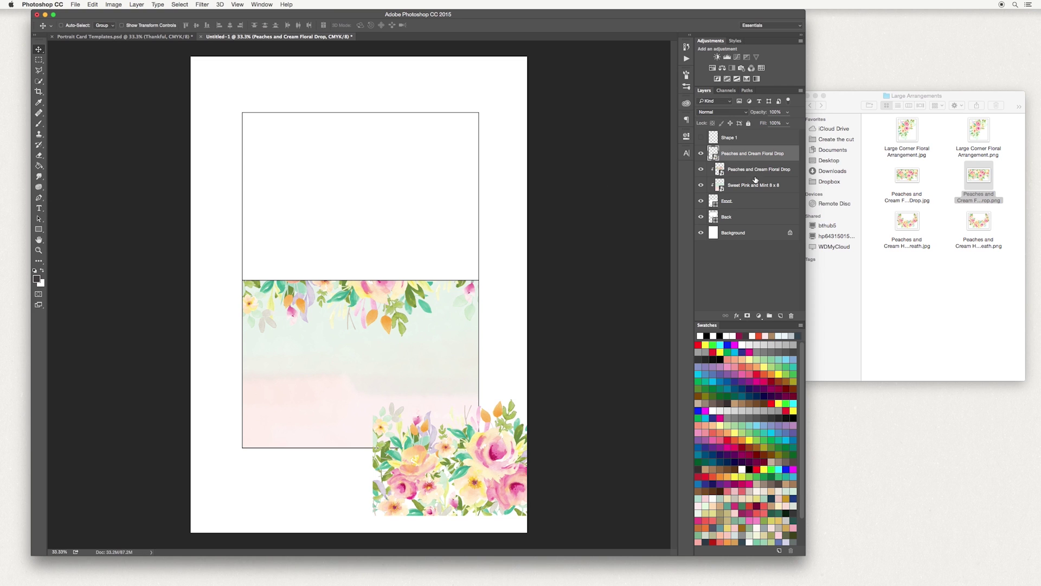
- Clip the corner floral to the Front panel and move it down slightly
right_click(753, 154)
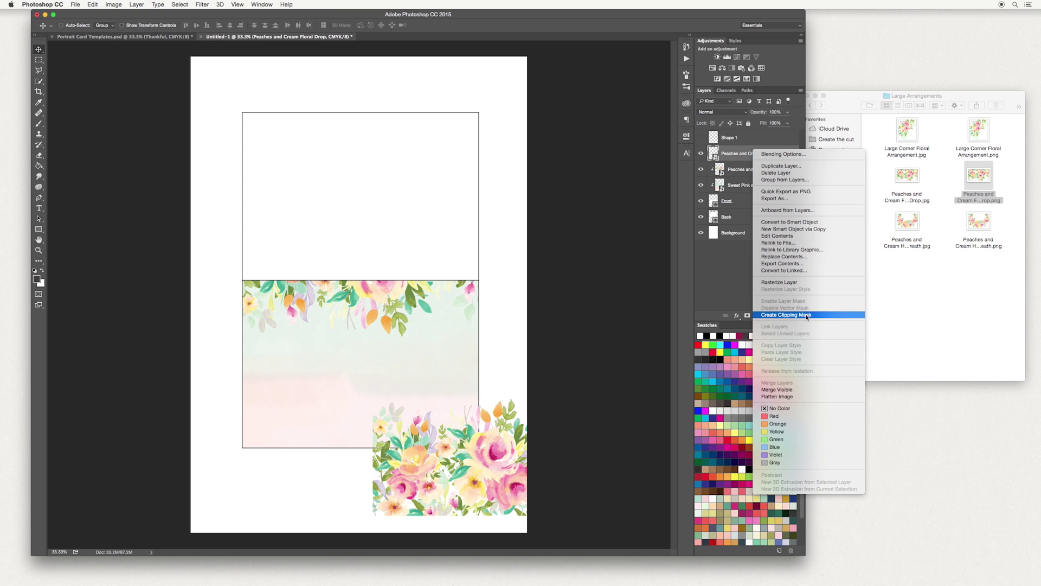
left_click(808, 317)
left_click_drag(421, 368, 421, 373)
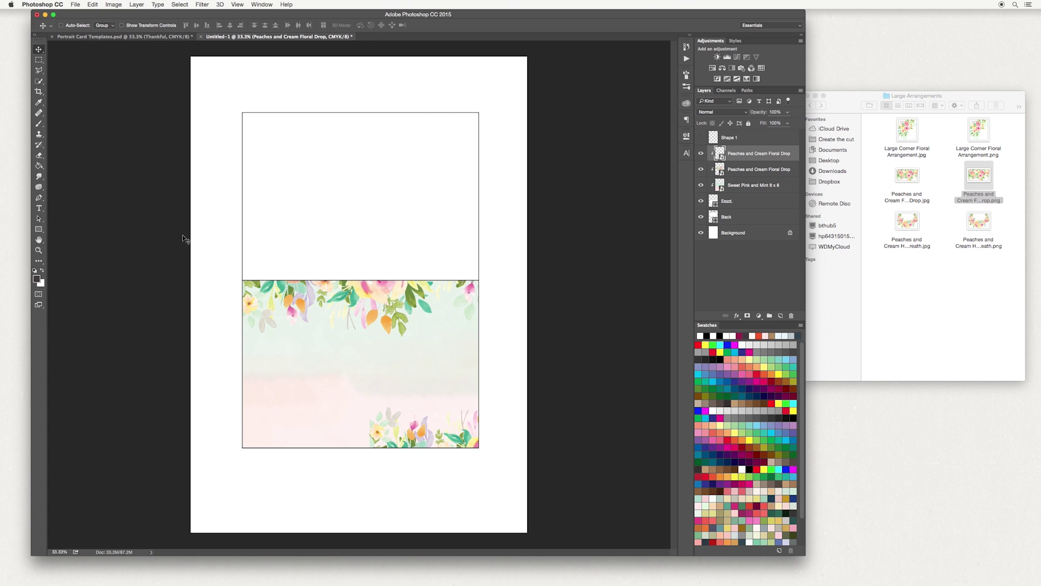
- Draw a text box across the lower half and type 'thankful' at 60 pt
left_click(39, 208)
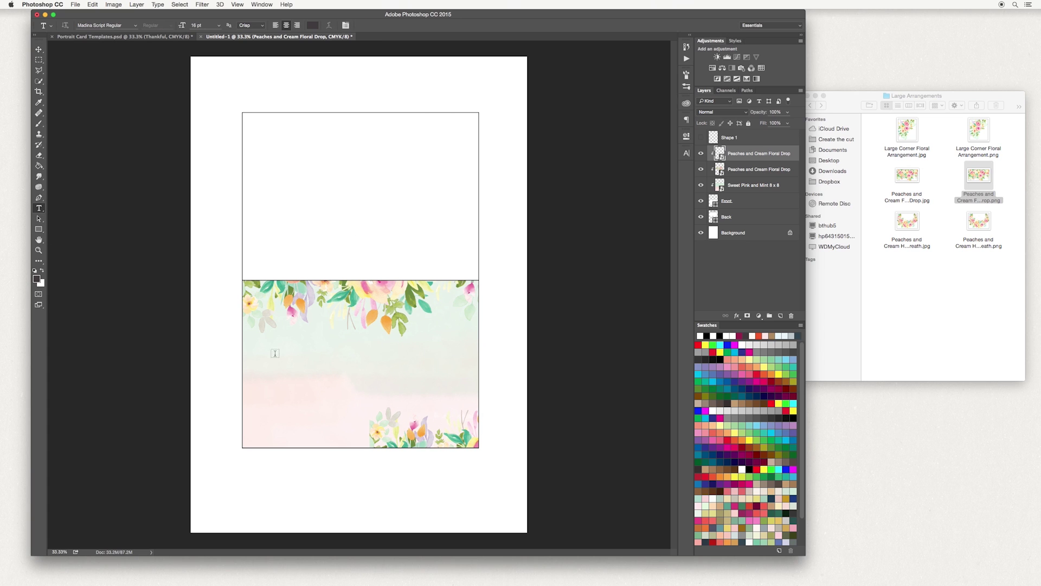
left_click_drag(252, 316, 471, 424)
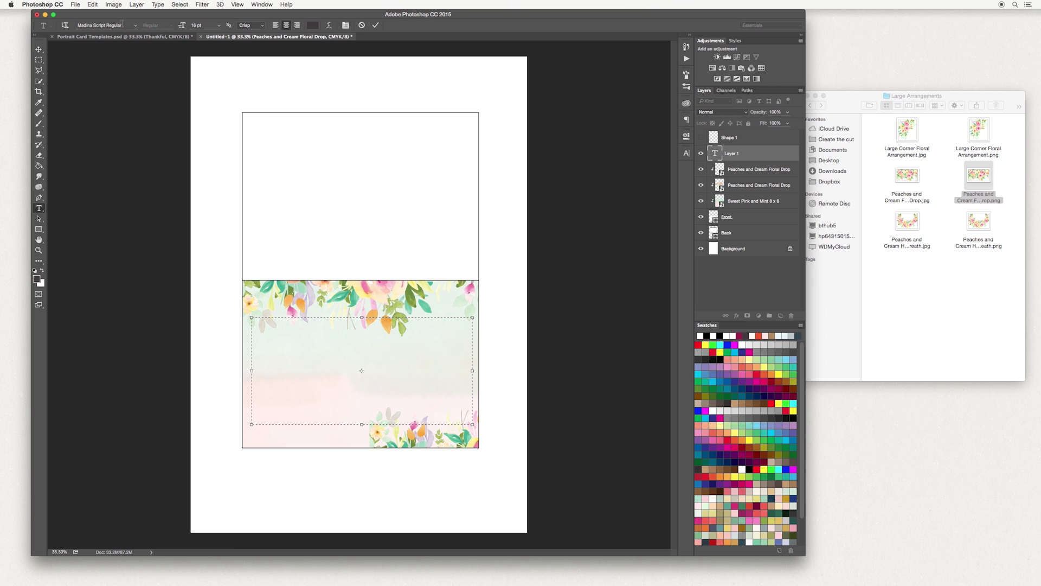
double_click(194, 26)
type("60")
type("th")
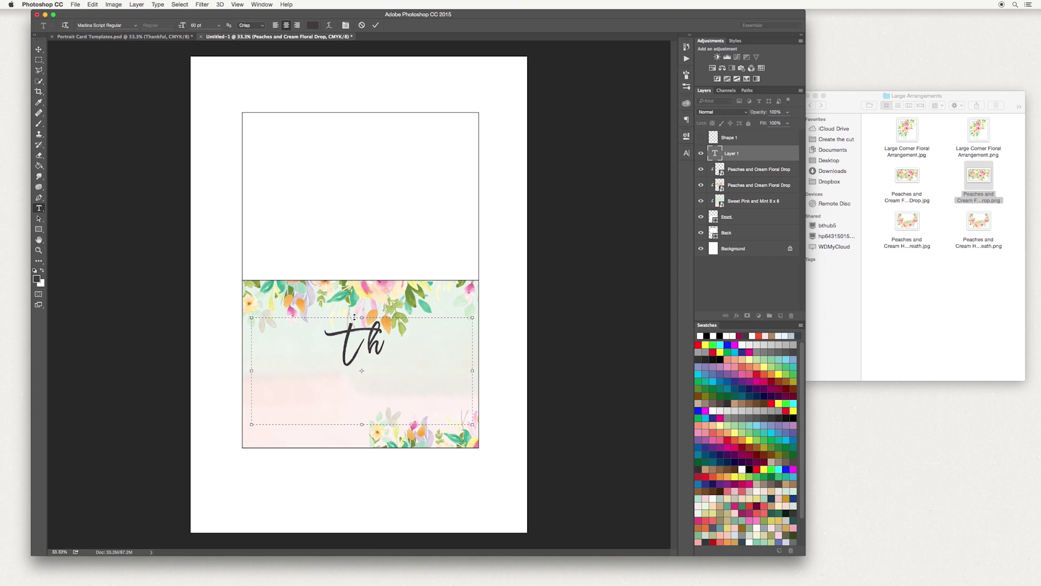
type("ankful")
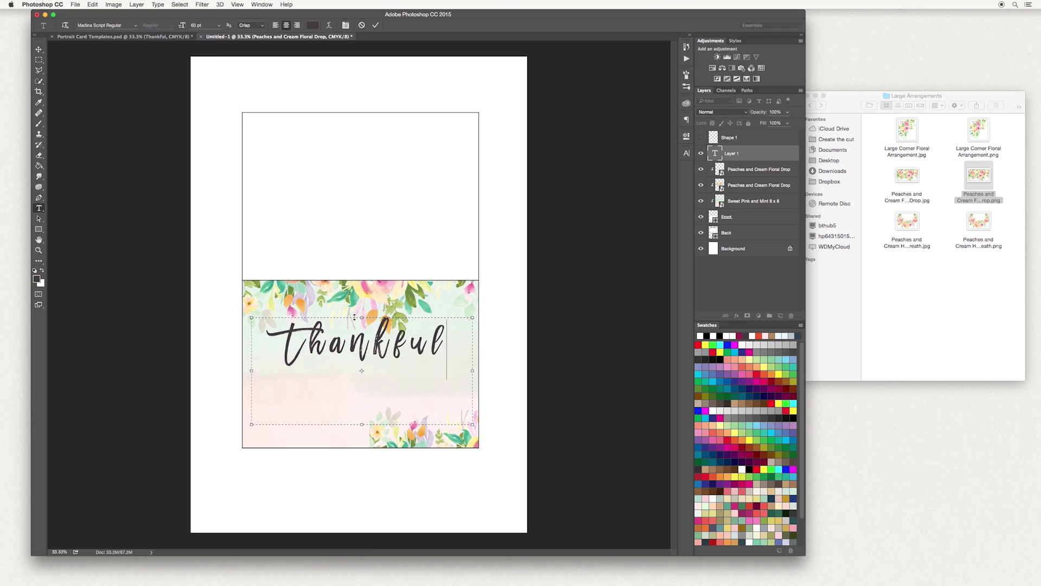
- Set the word's tracking to 0 in the Character panel, trying then reverting alternate glyphs
left_click_drag(284, 346, 598, 353)
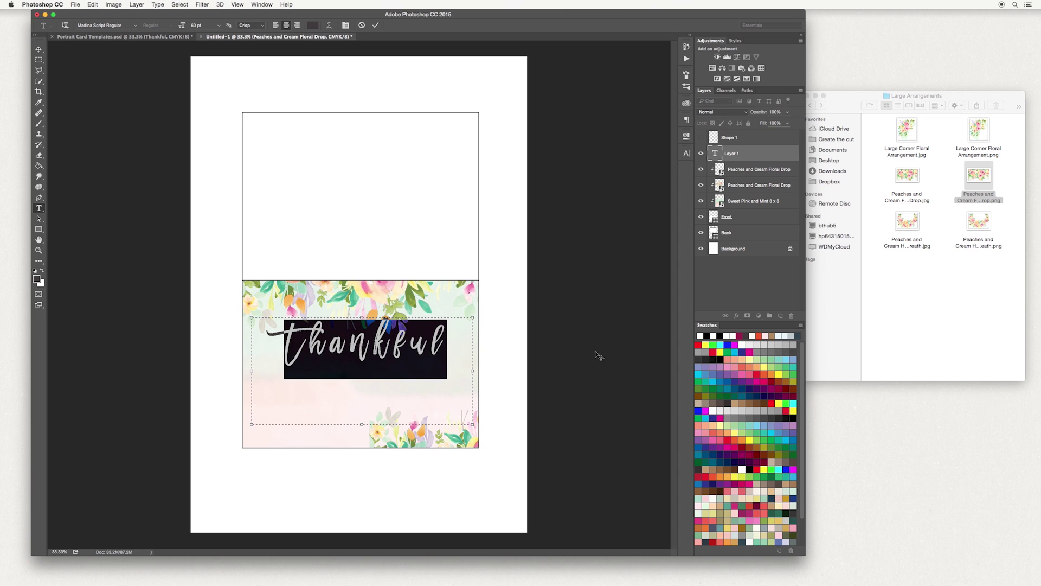
left_click(686, 154)
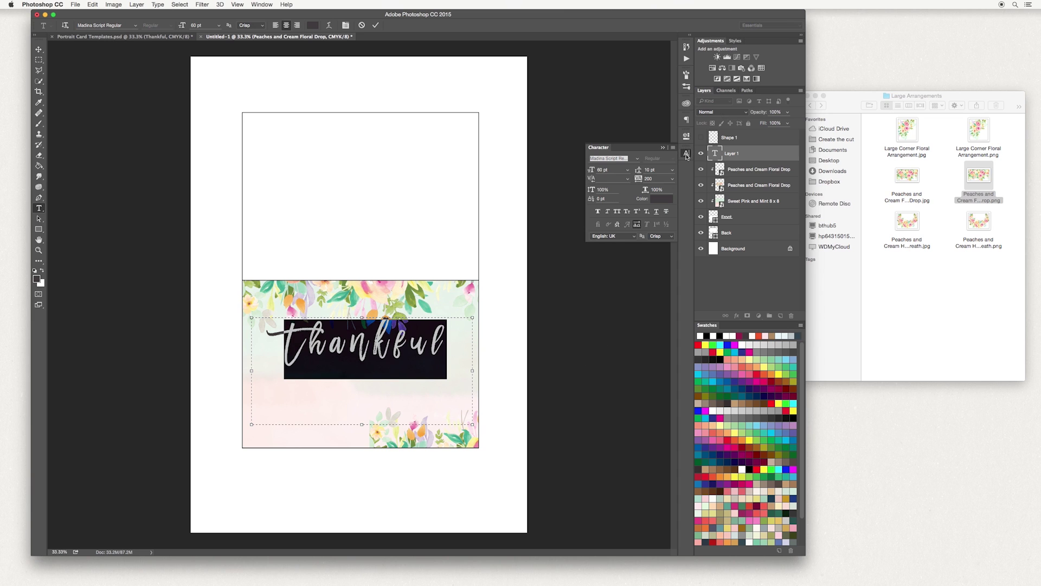
left_click(672, 178)
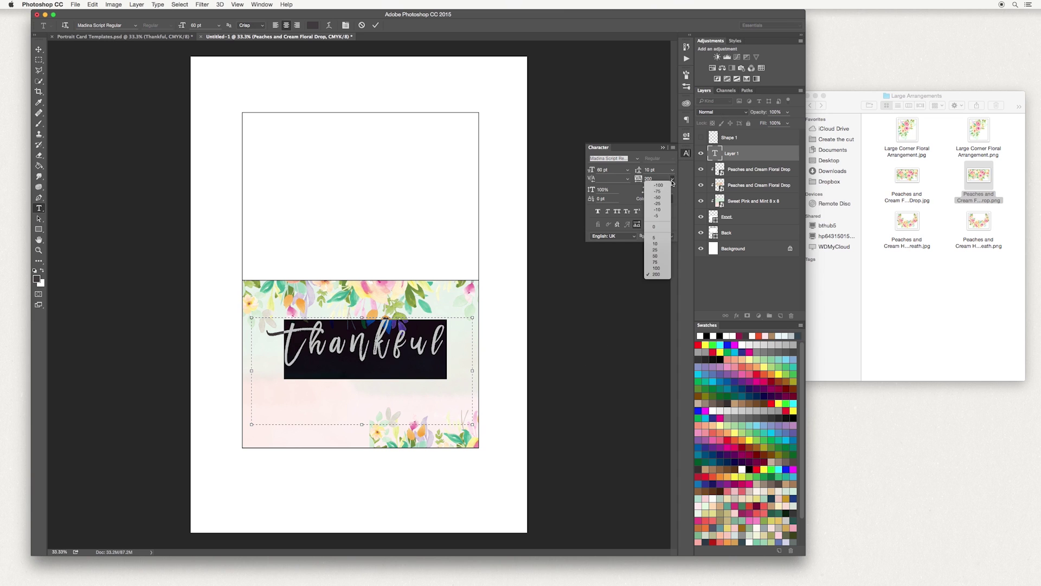
left_click(665, 227)
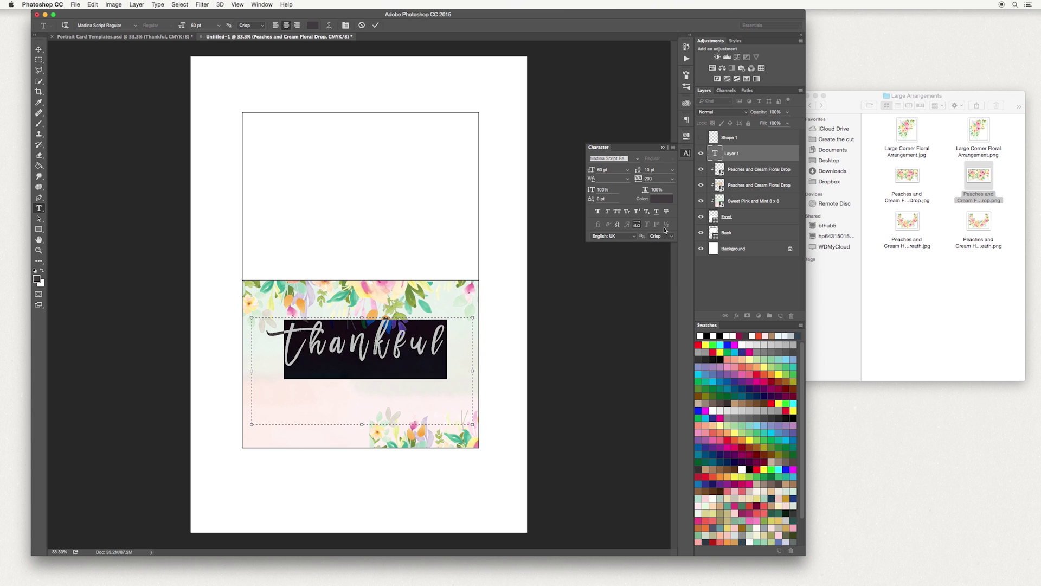
left_click(638, 225)
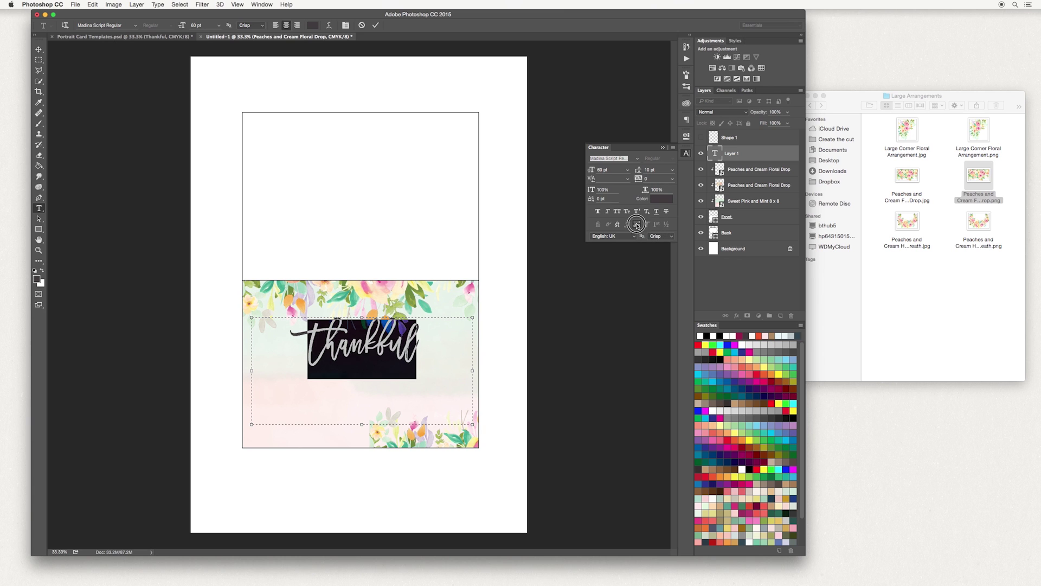
left_click(637, 224)
left_click(637, 227)
left_click(638, 227)
left_click(637, 227)
left_click(664, 150)
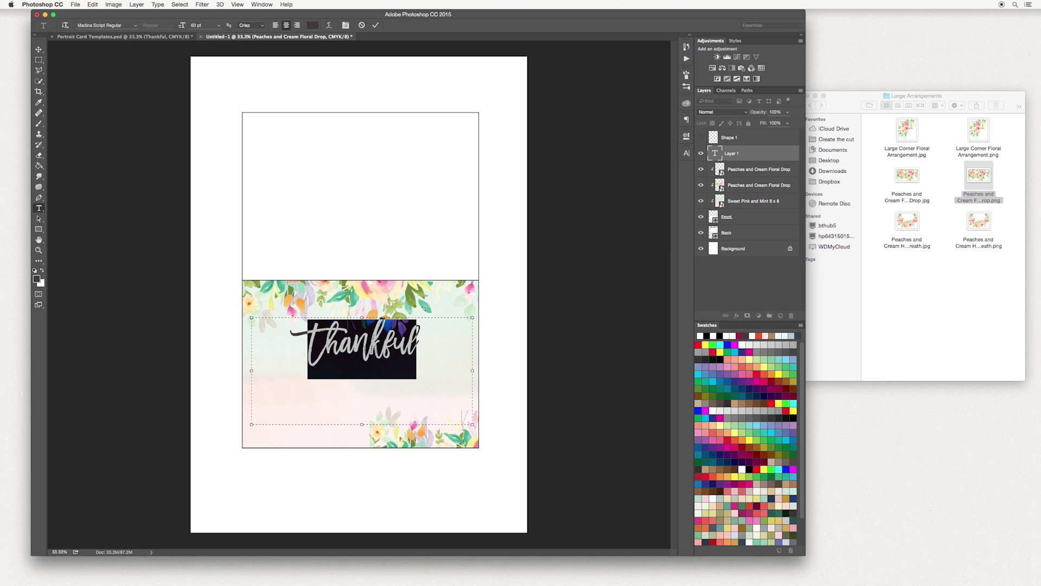
- Commit the Thankful text and move it down slightly
left_click(376, 26)
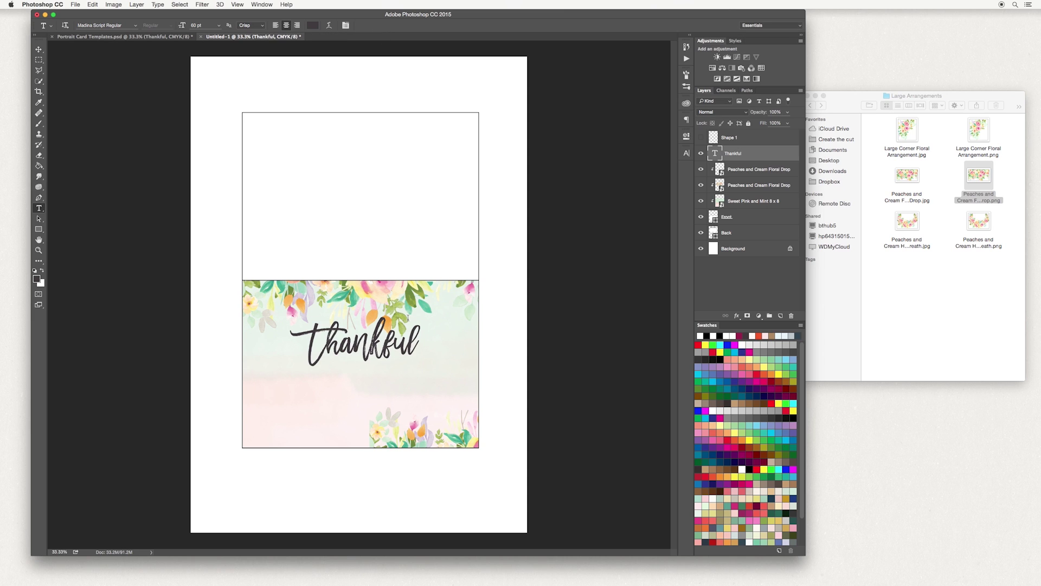
left_click(38, 50)
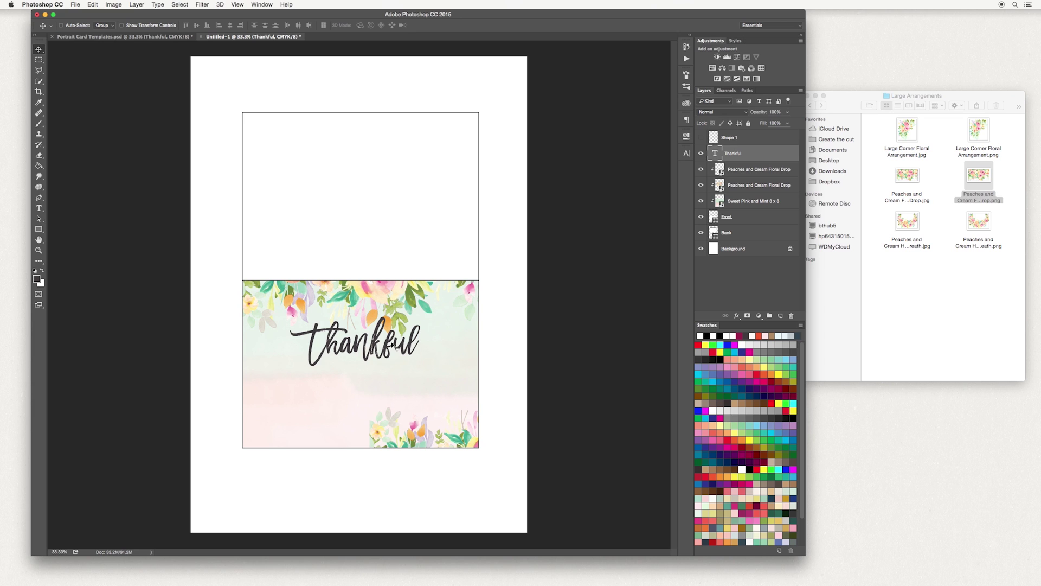
left_click_drag(392, 345, 395, 371)
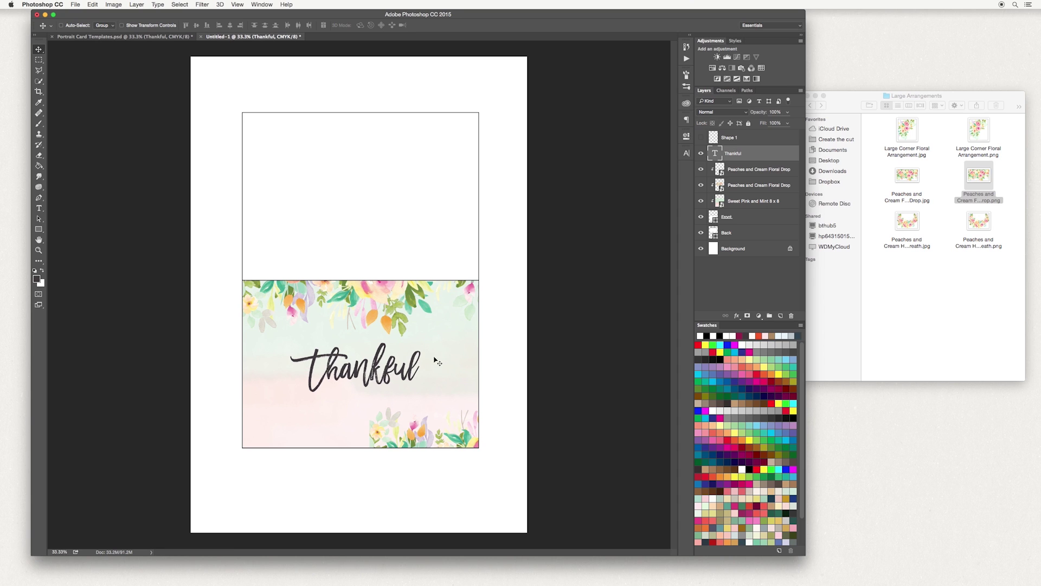
- Place Mint Foil .jpg from the Foil Papers folder, shifted down over the card front
left_click(967, 306)
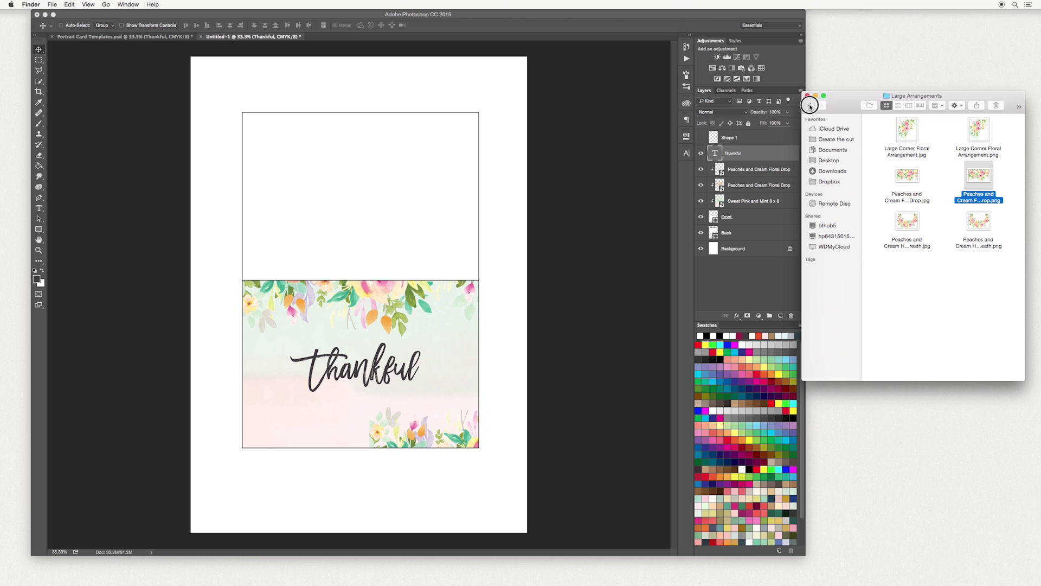
left_click(810, 106)
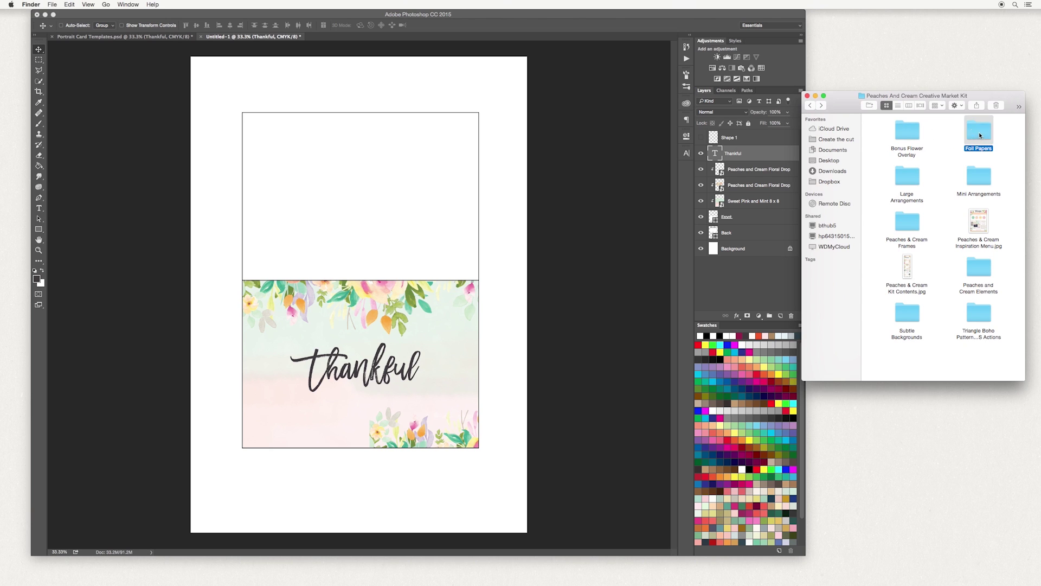
double_click(978, 132)
left_click_drag(888, 134, 375, 333)
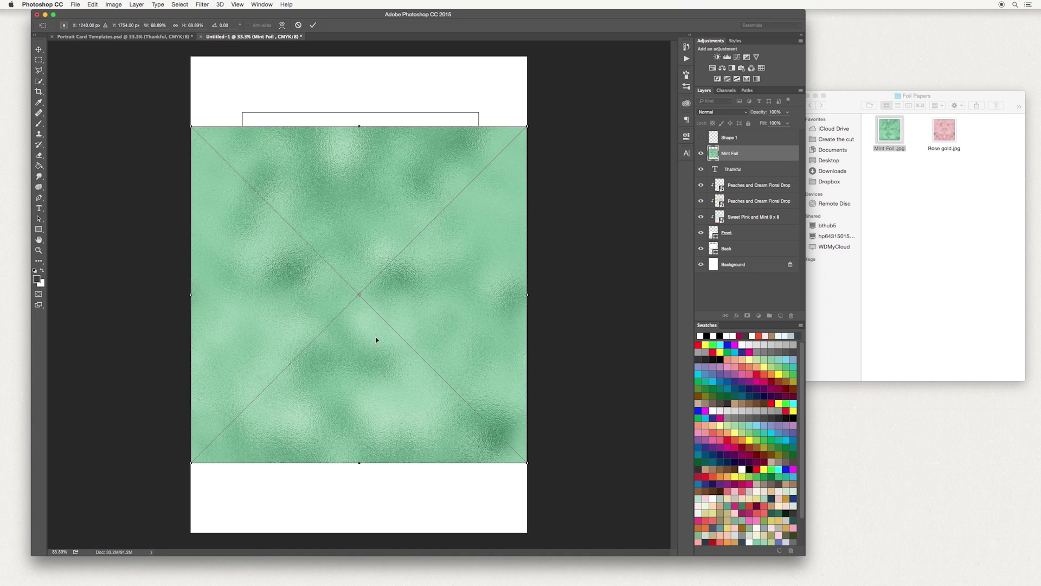
left_click_drag(358, 232, 356, 297)
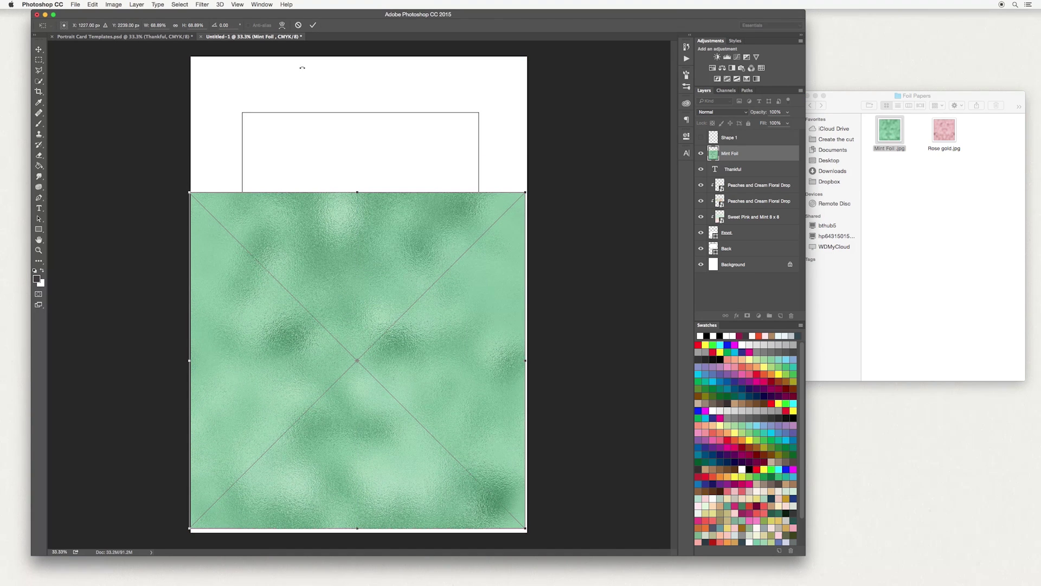
left_click(313, 25)
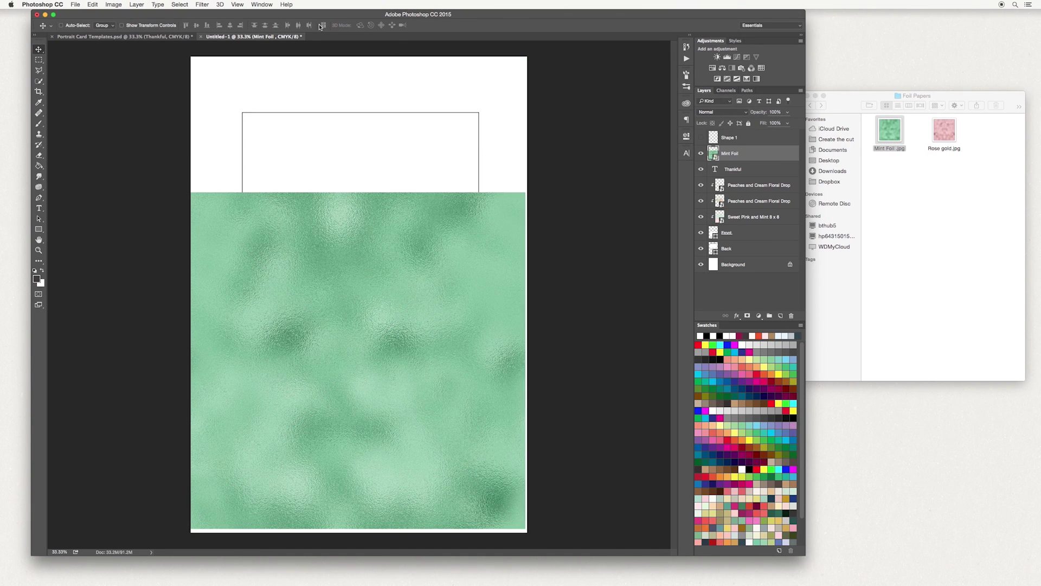
- Clip the Mint Foil layer to the Thankful text, adjust it slightly, and select the Back layer
right_click(749, 155)
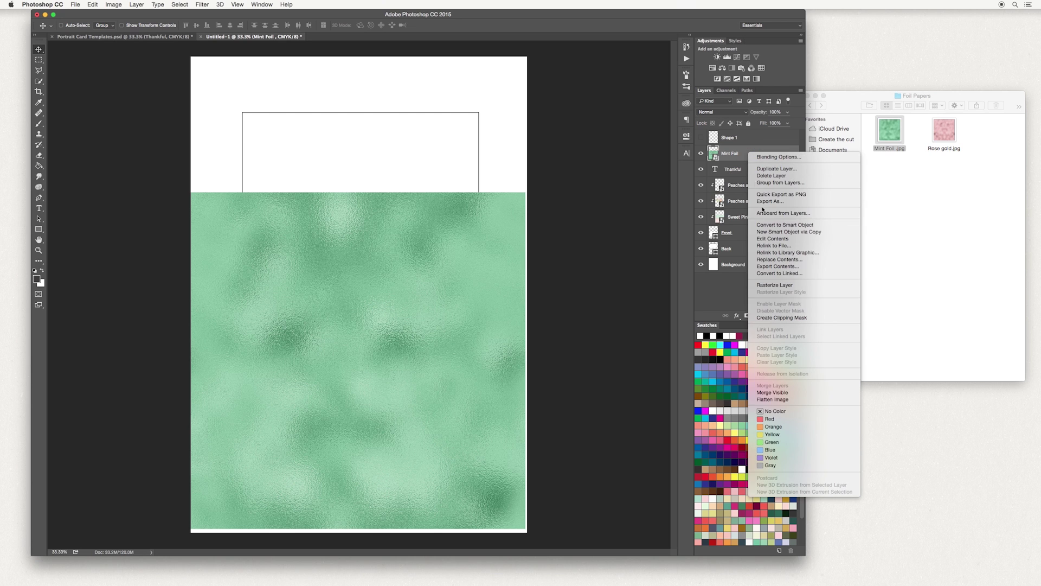
left_click(817, 317)
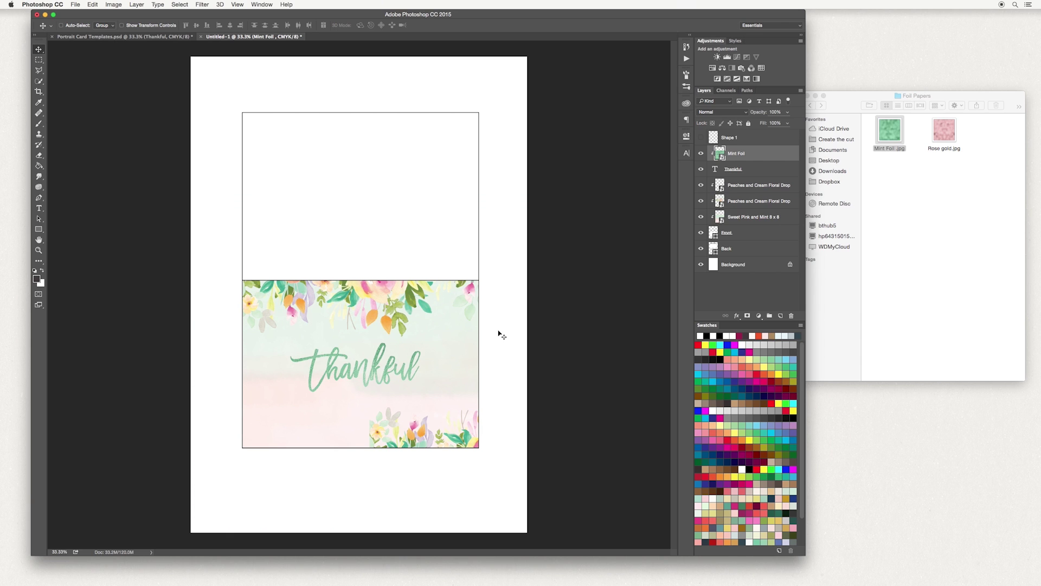
left_click(500, 333)
left_click_drag(454, 361, 451, 372)
left_click(498, 346)
left_click(746, 253)
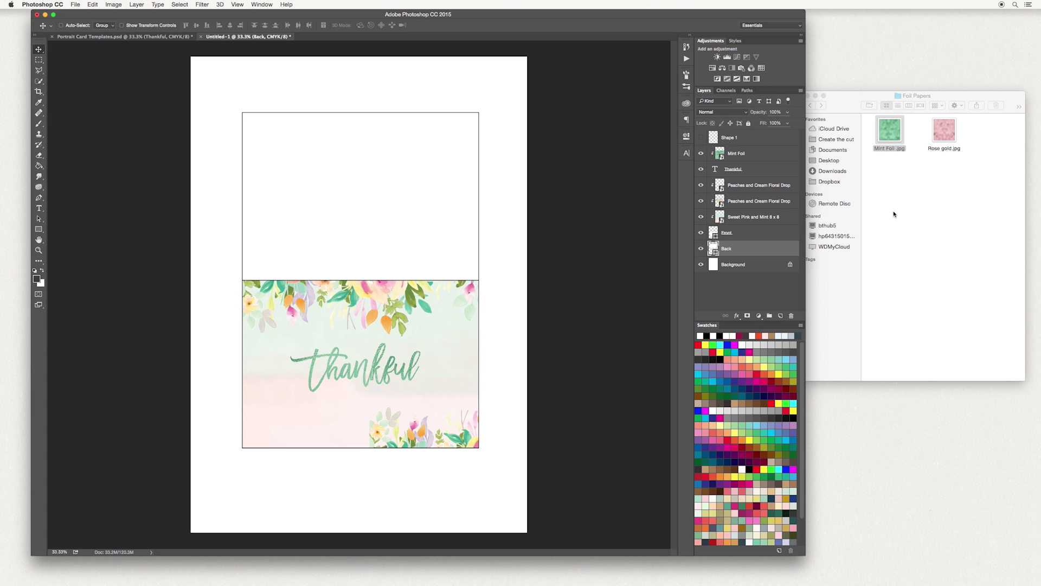
- Load Triangle Boho Patterns.pat from the Triangle Boho folder, then open the Back layer's Layer Style
left_click(810, 107)
left_click(810, 107)
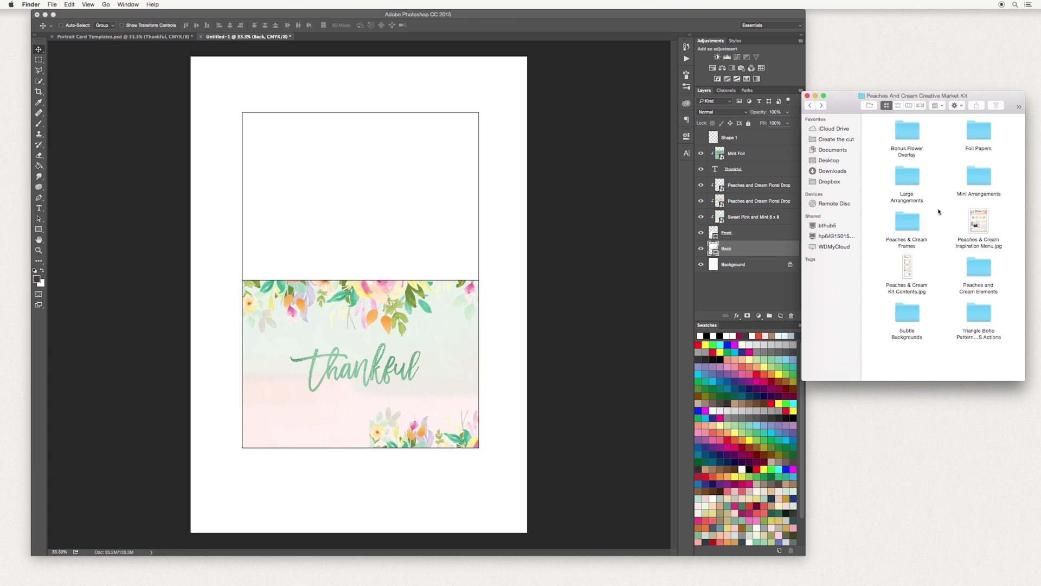
double_click(979, 313)
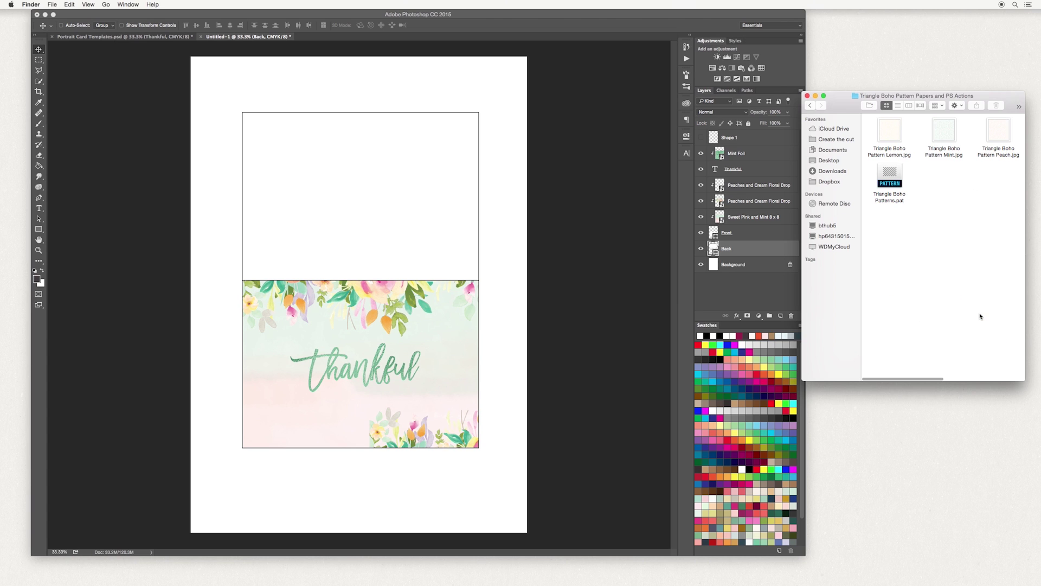
double_click(891, 174)
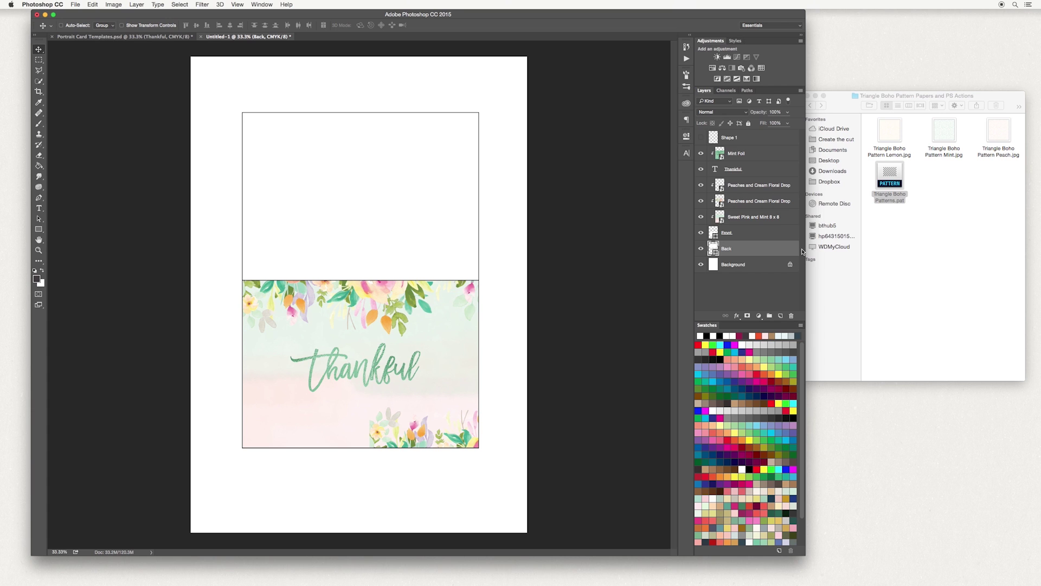
double_click(750, 252)
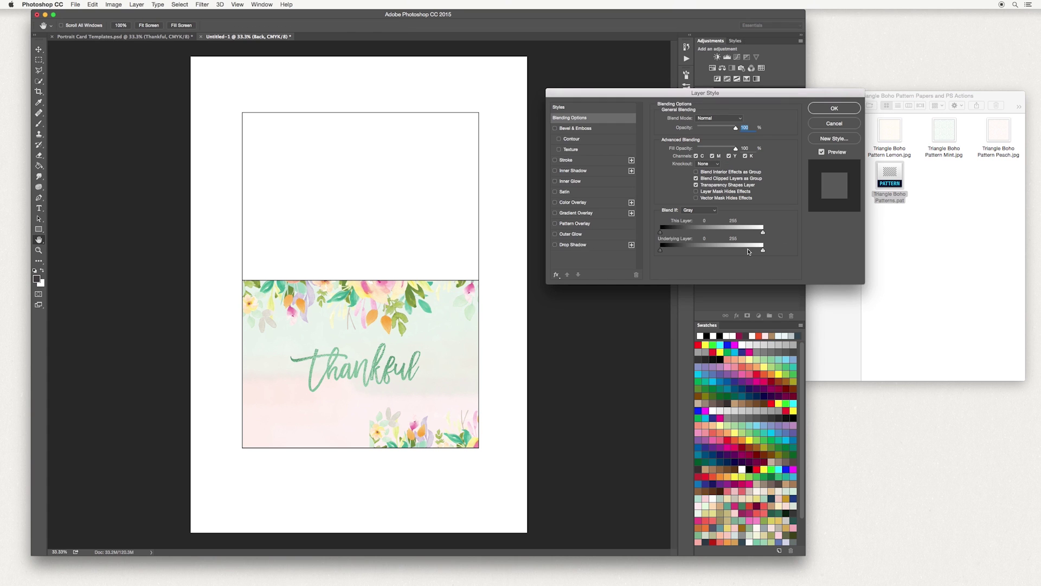
- Enable a Pattern Overlay on the Back layer using the grey Triangle Boho pattern
left_click(556, 223)
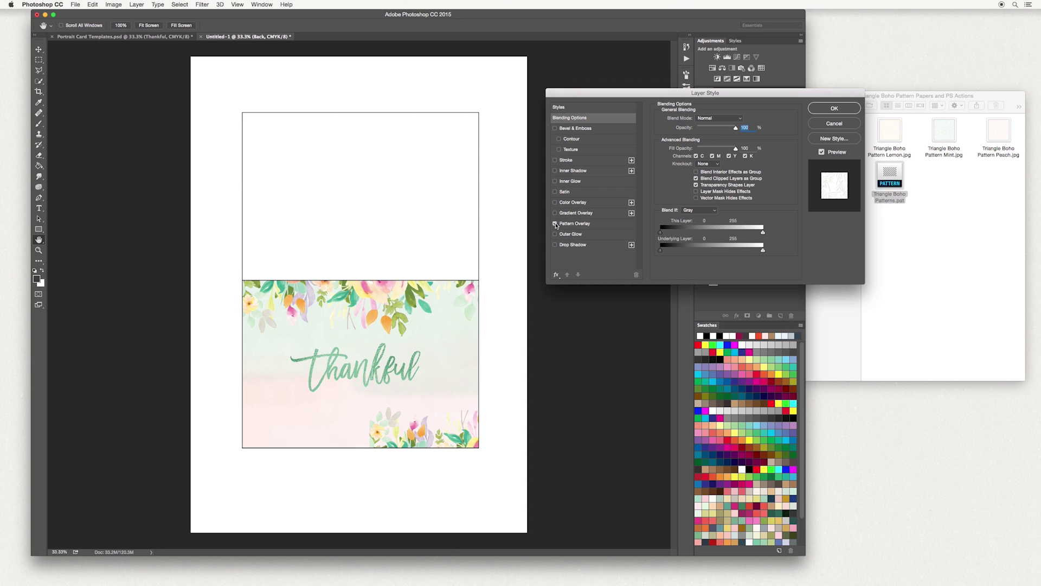
left_click(573, 226)
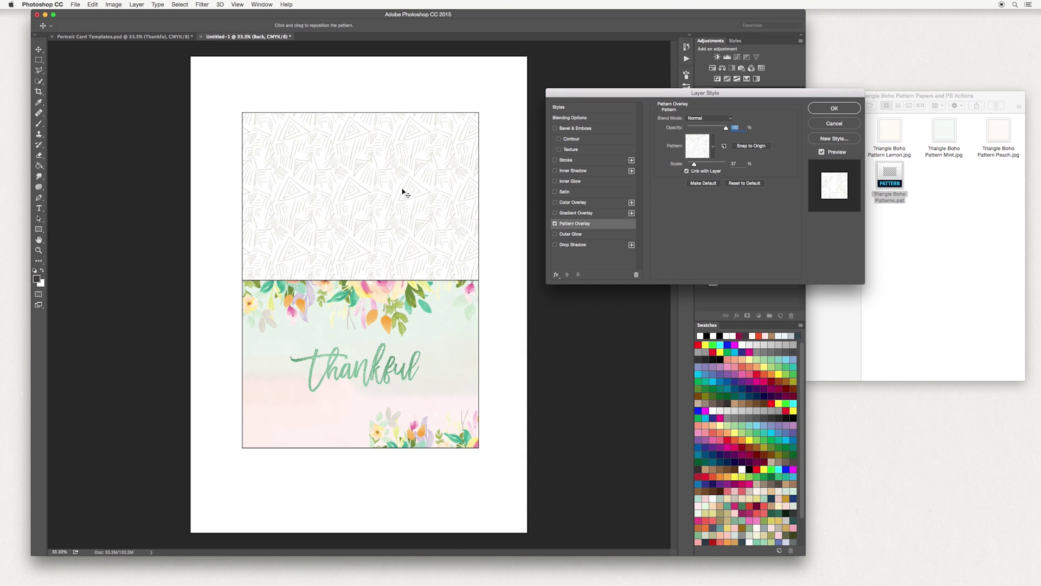
left_click(713, 144)
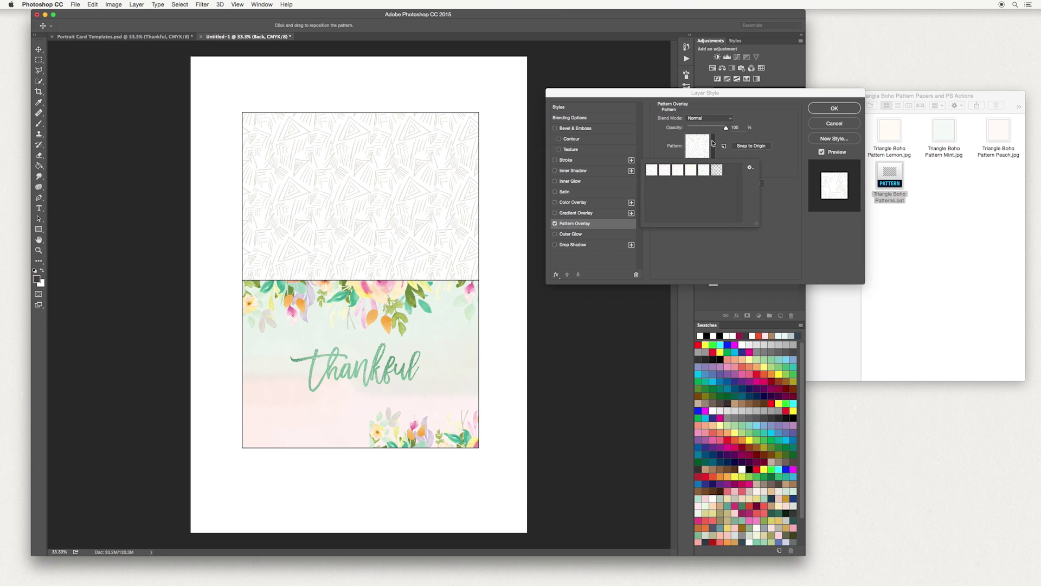
left_click(691, 172)
left_click(677, 174)
left_click(663, 173)
left_click(651, 170)
left_click(773, 222)
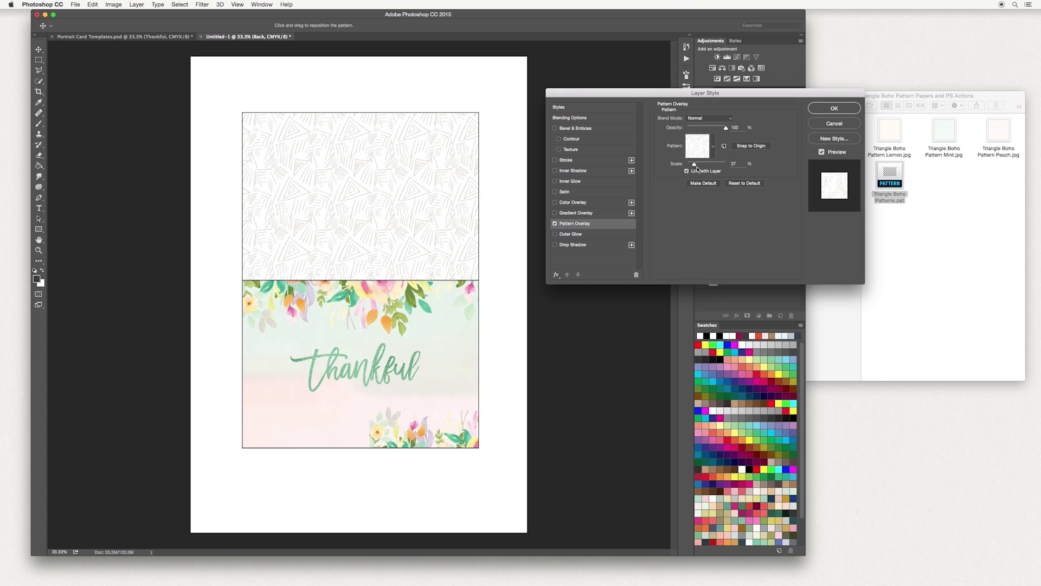
- Scale the pattern overlay to 43% and reposition it on the card back
left_click_drag(696, 167, 695, 165)
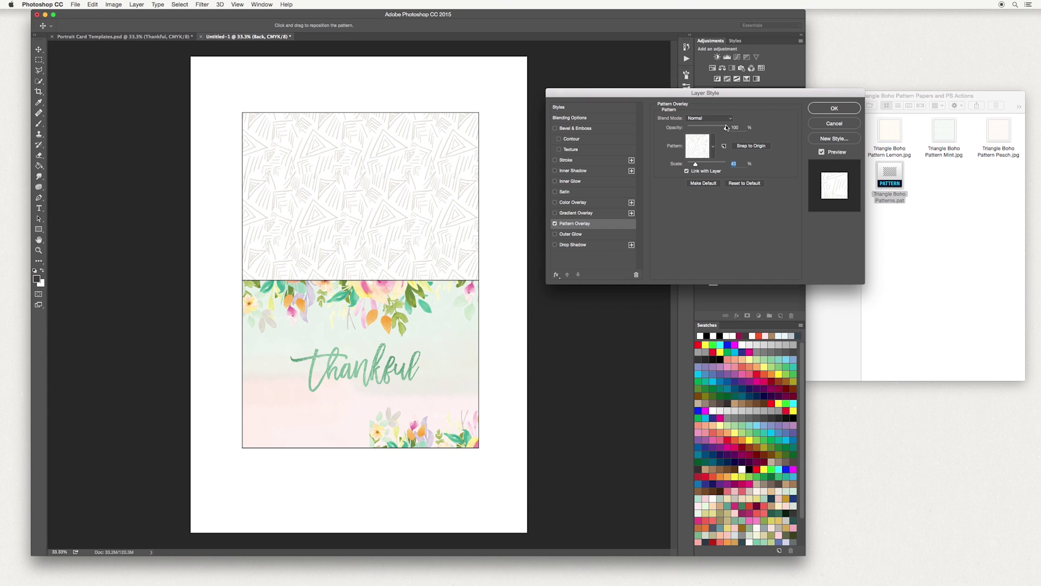
mouse_move(725, 128)
left_mouse_down()
mouse_move(710, 127)
mouse_move(727, 129)
left_mouse_up()
left_click_drag(379, 165, 388, 190)
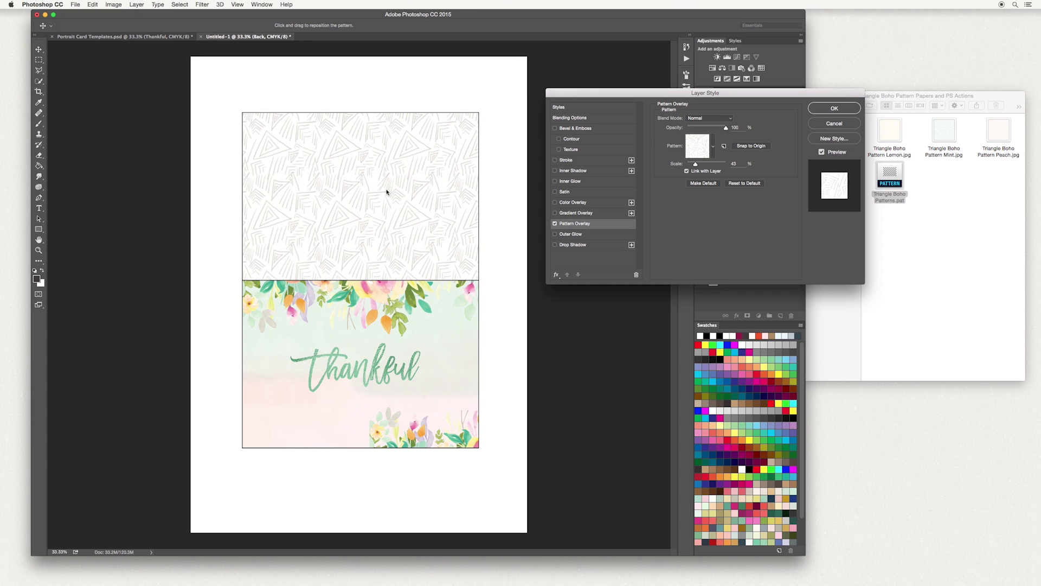
- Apply the pattern overlay, collapse the Back layer's effects, and show the Shape 1 layer
left_click(826, 108)
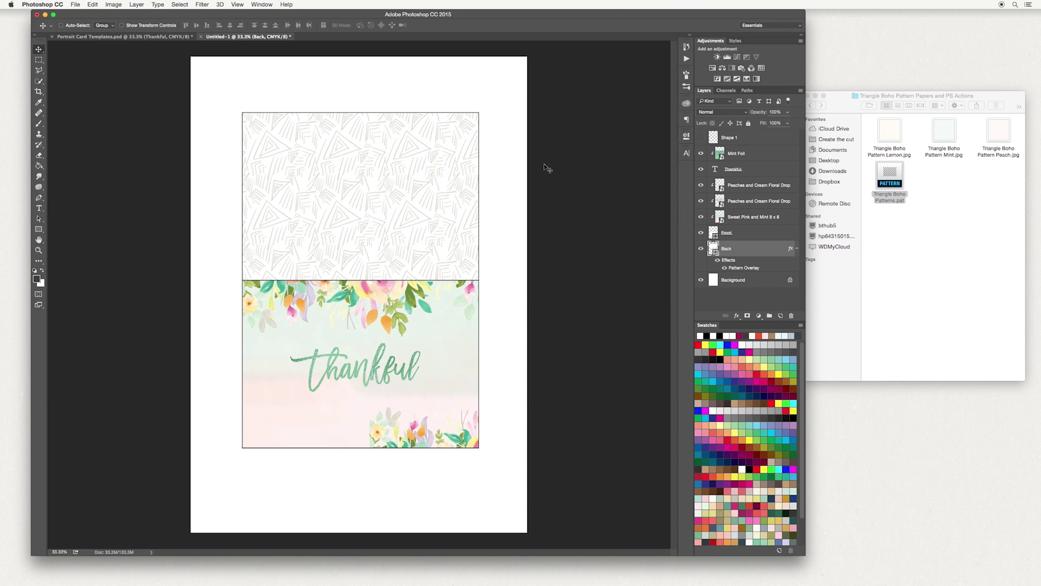
left_click(797, 248)
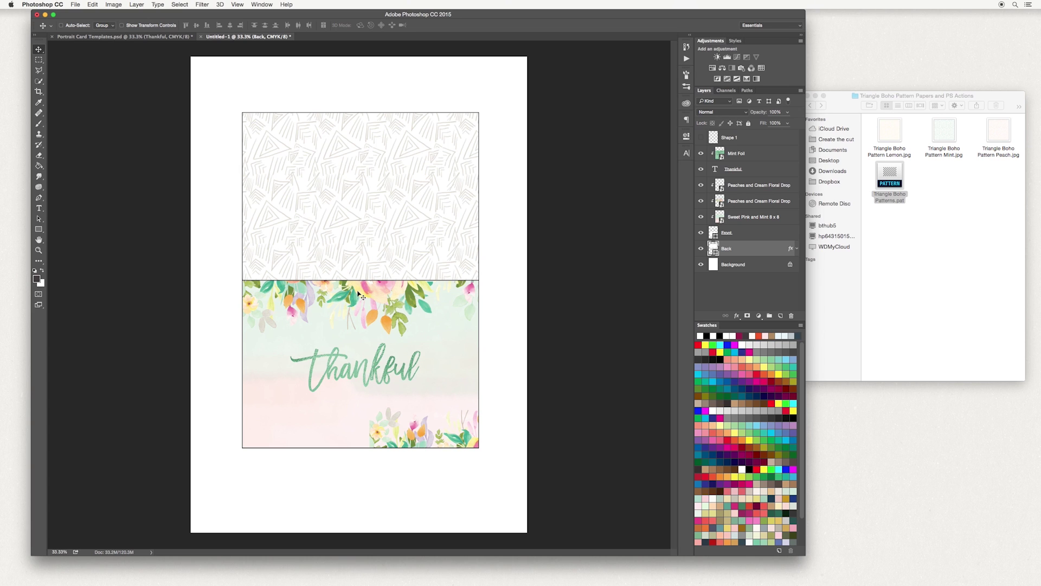
left_click(701, 137)
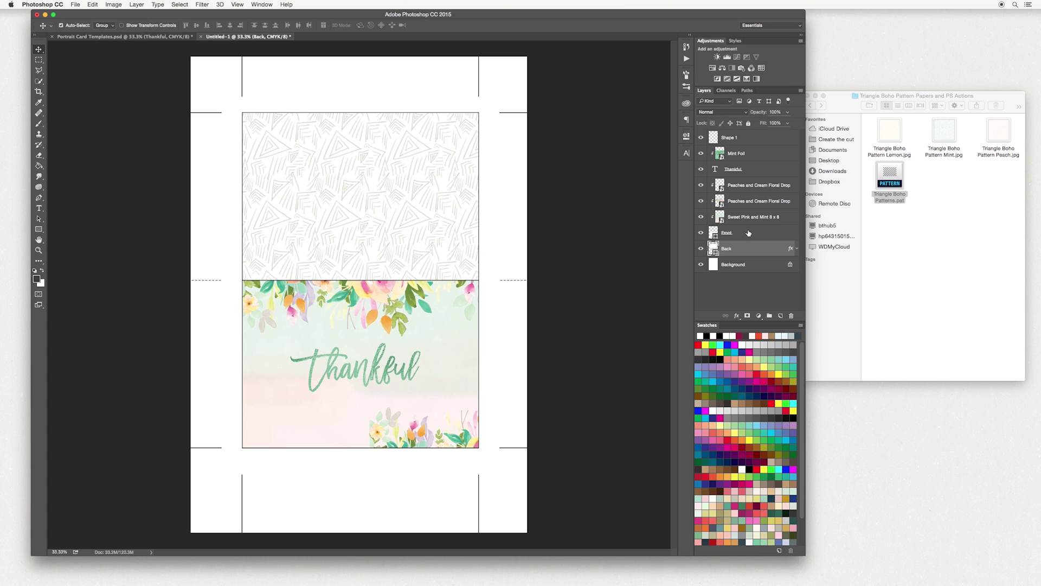
- Select the Front and Back layers and set their rectangle stroke to No Color
left_click(748, 233, "shift")
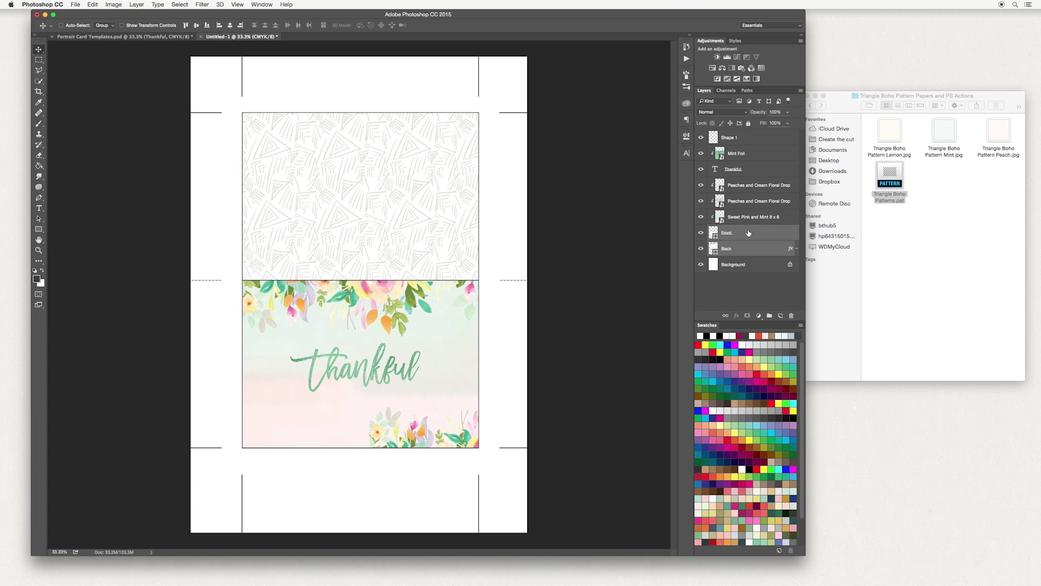
key("u")
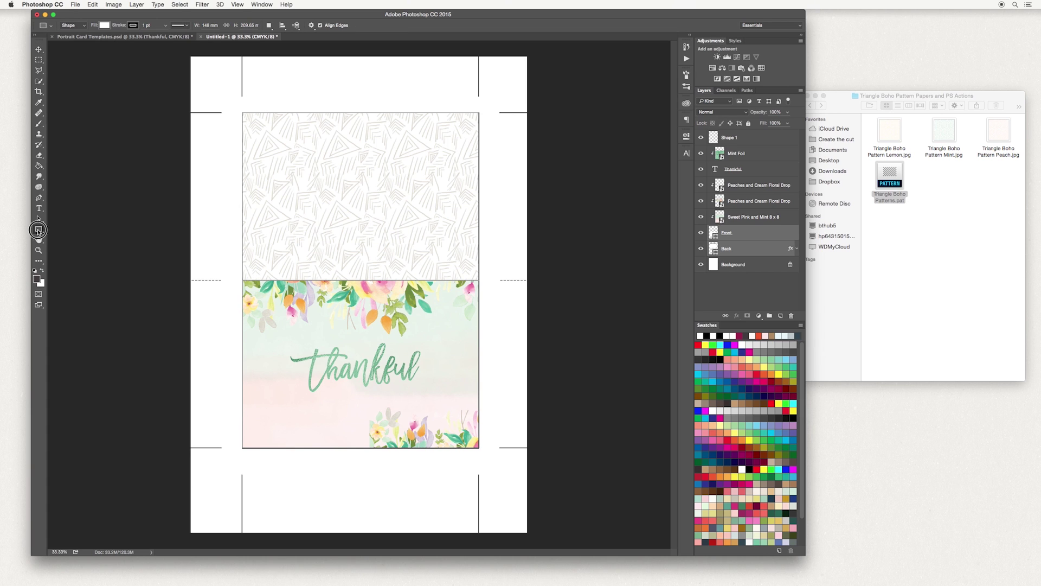
left_click(134, 25)
left_click(98, 42)
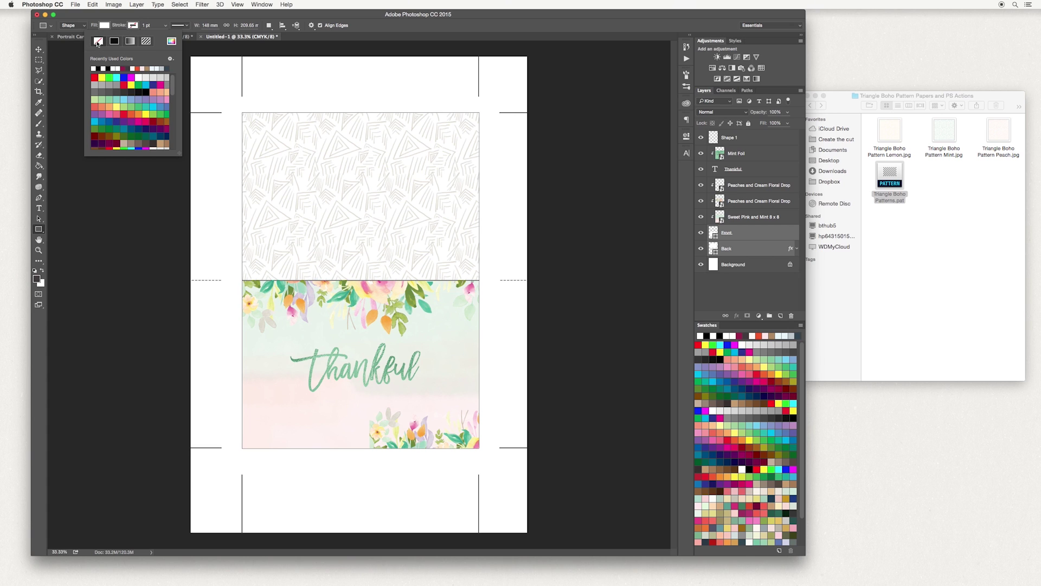
left_click(39, 49)
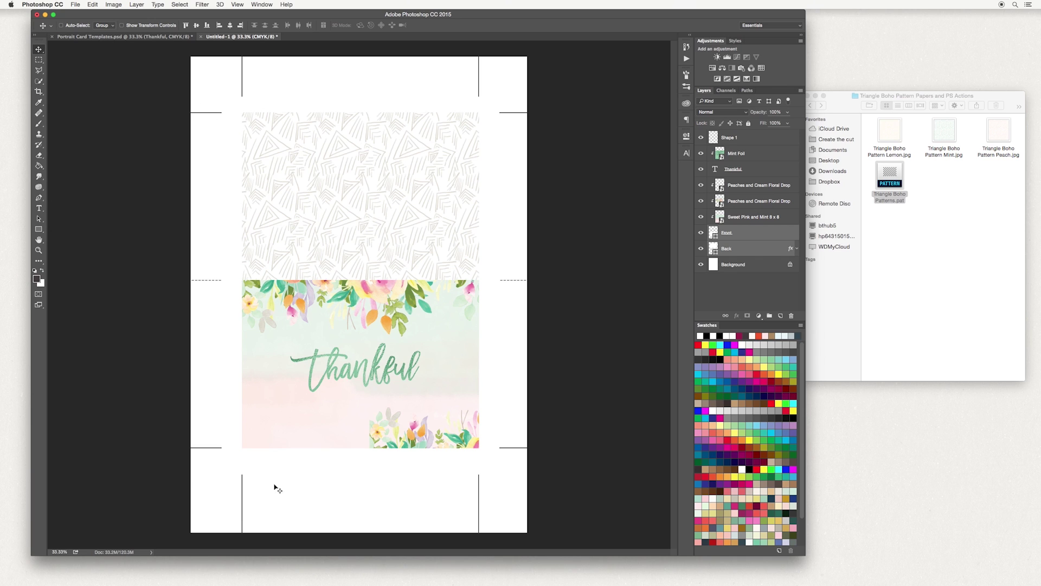